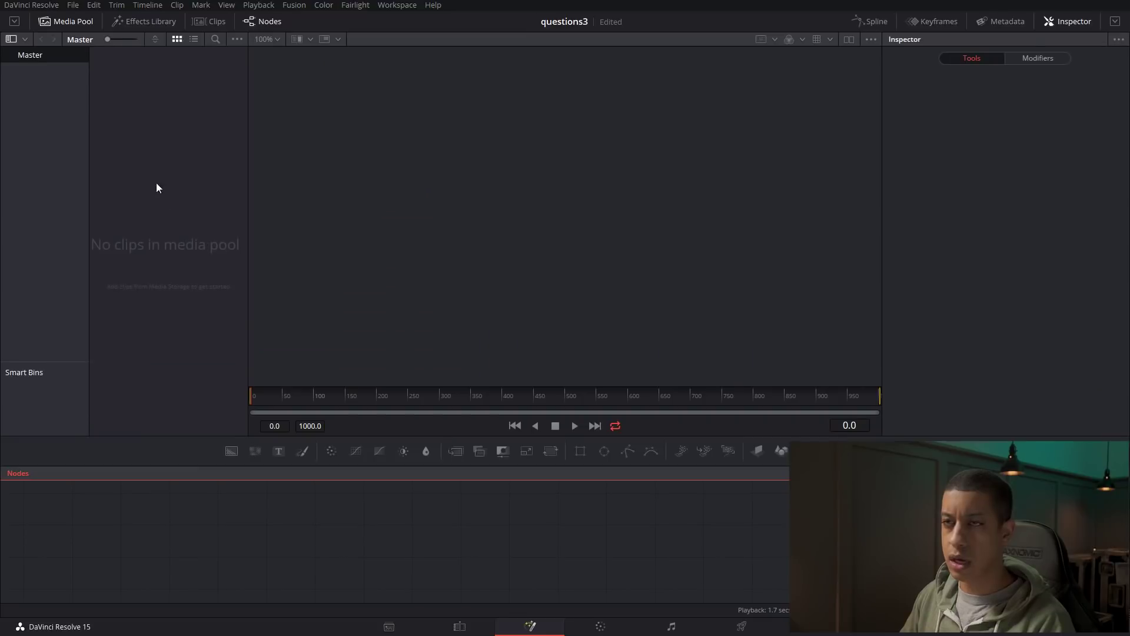
Create a new Fusion composition in the media pool and open it in the node editor.
right_click(167, 144)
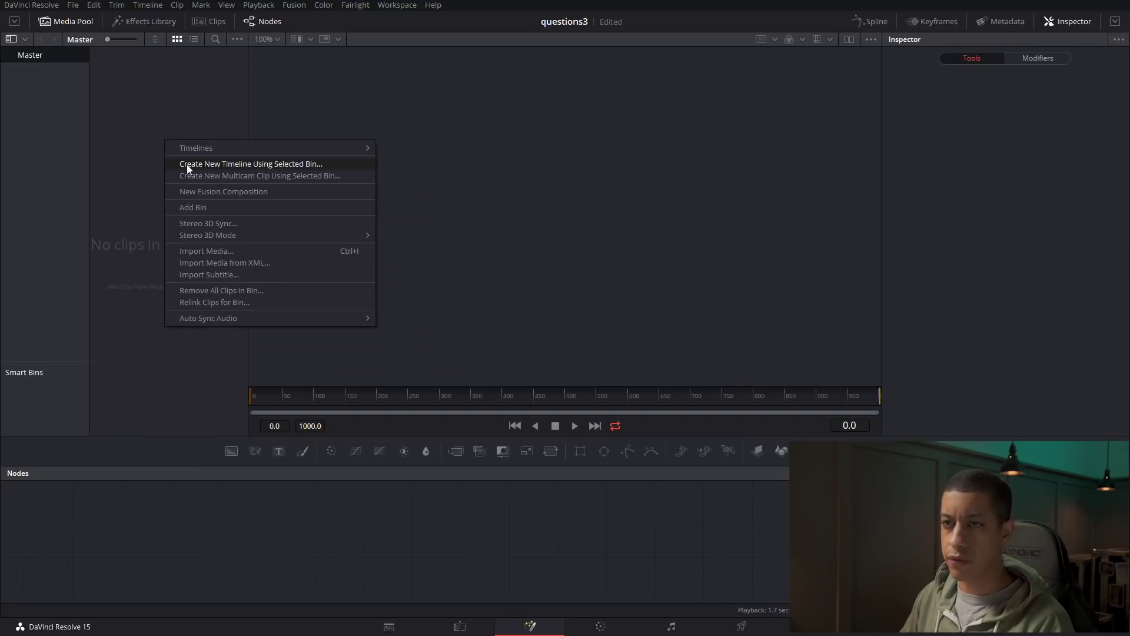
left_click(206, 192)
left_click(640, 373)
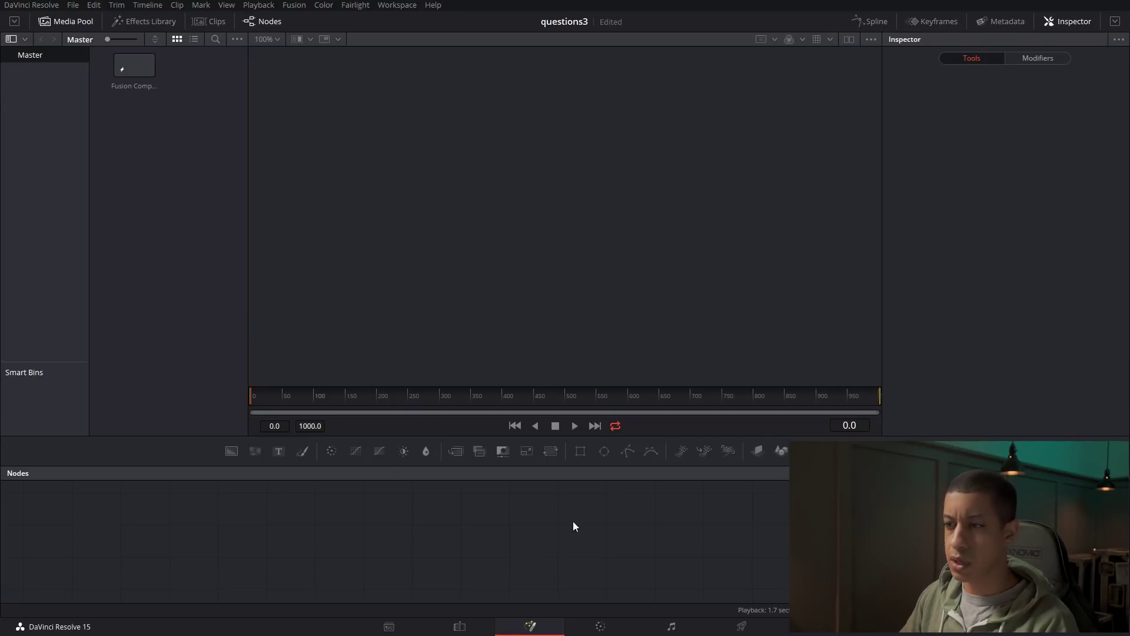
left_click_drag(684, 454, 557, 524)
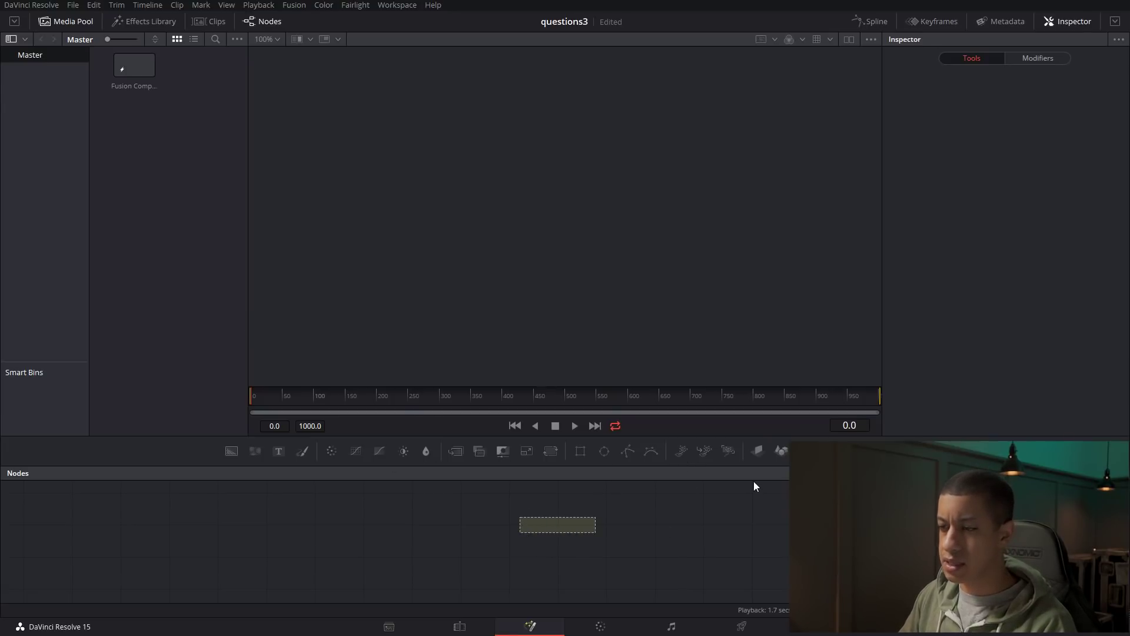
left_click(125, 72)
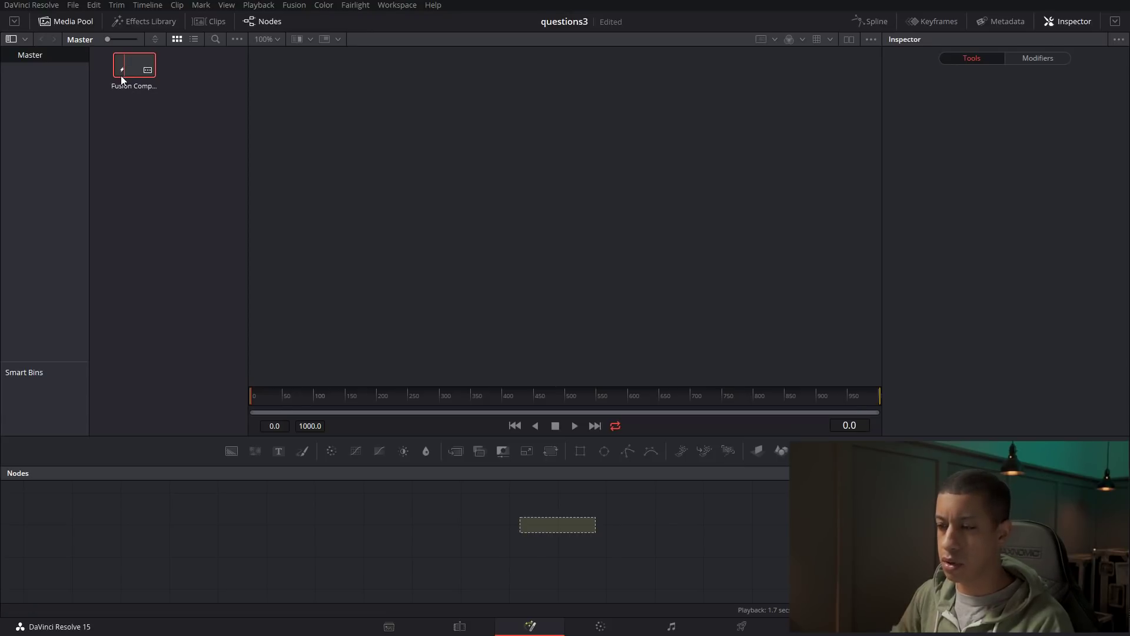
double_click(122, 76)
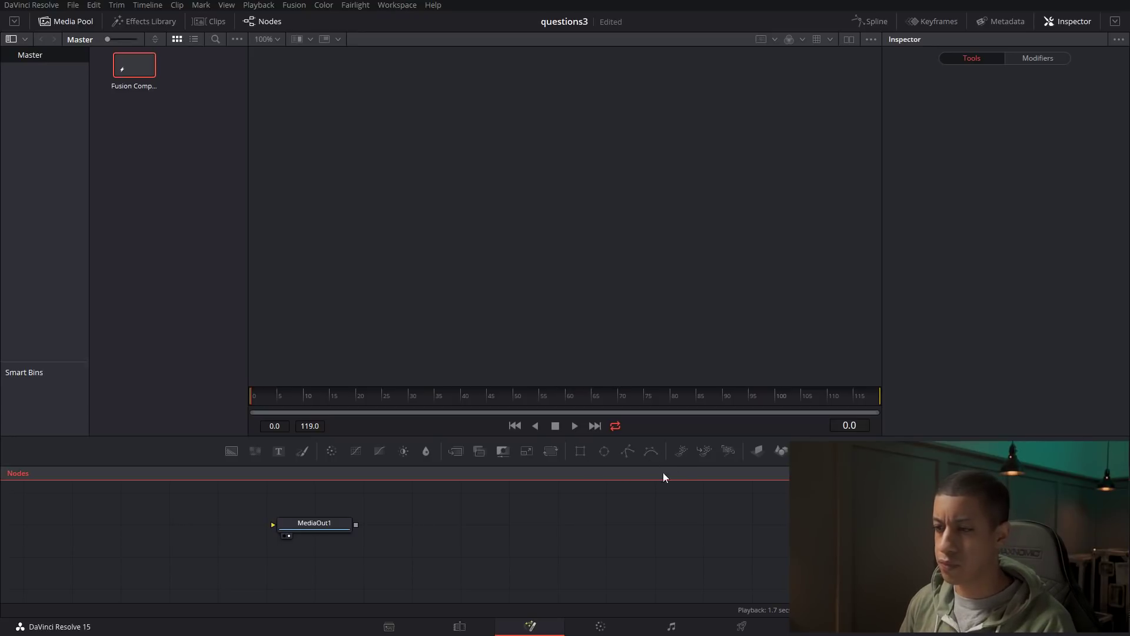
Add a pEmitter node feeding a pRender node and show the pRender output in the viewer.
left_click_drag(681, 452, 504, 521)
left_click_drag(732, 451, 577, 534)
left_click_drag(577, 534, 590, 378)
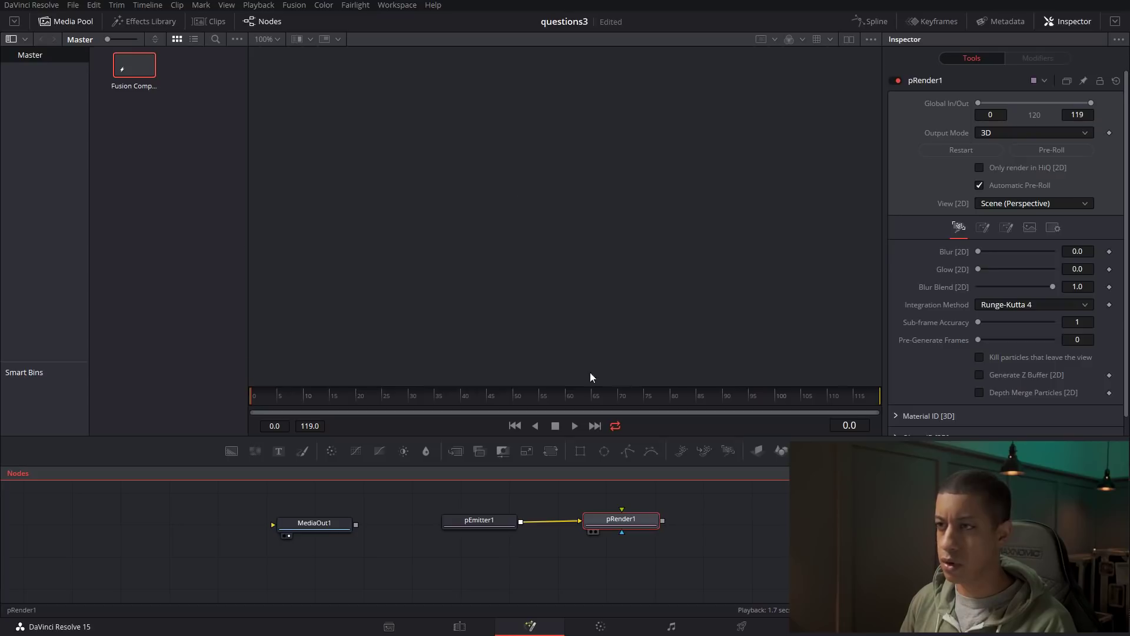
Delete the MediaOut node and set the pRender node's output mode to 2D.
left_click(310, 523)
key("Delete")
left_click(639, 528)
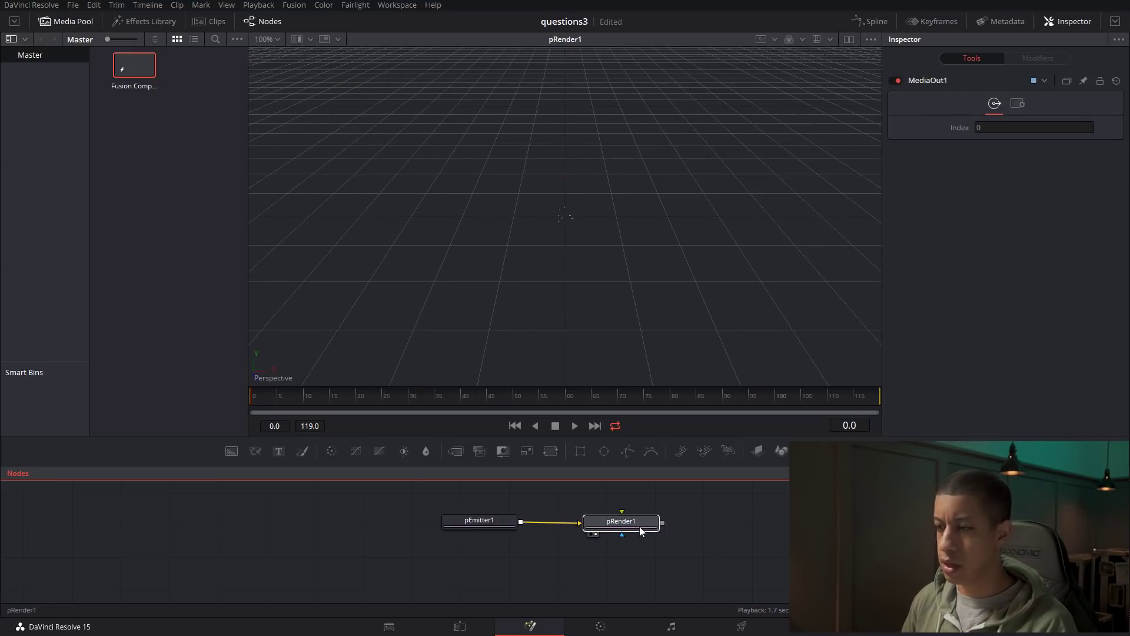
left_click(1019, 134)
left_click(1009, 155)
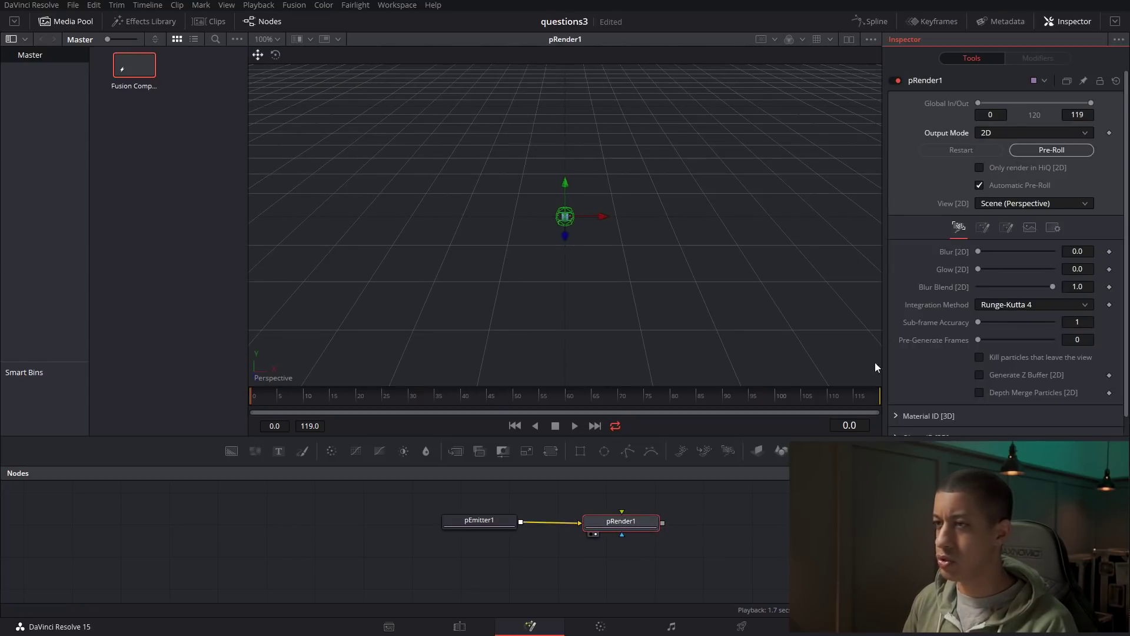
Set the pEmitter node's emission region to All.
left_click(496, 526)
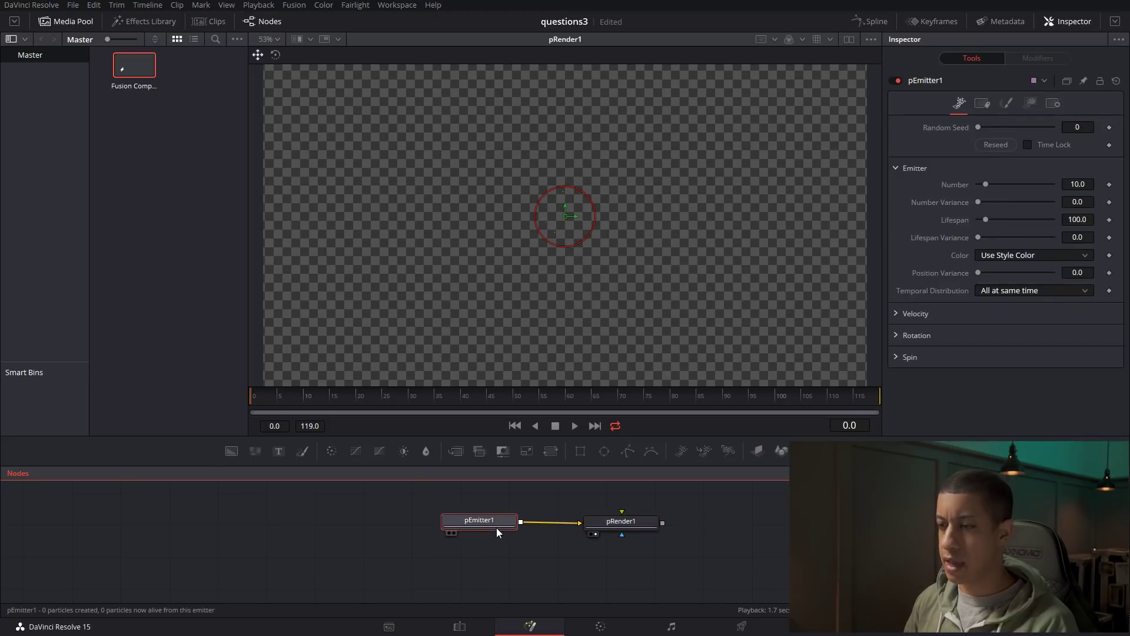
left_click(1029, 105)
left_click(1021, 142)
left_click(1005, 158)
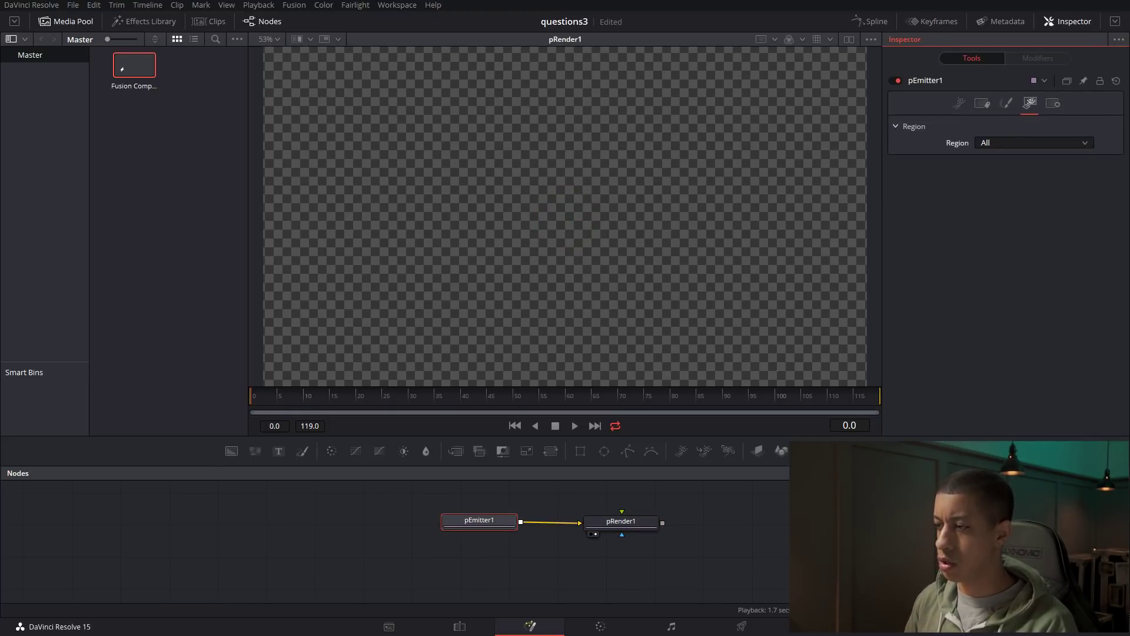
left_click(539, 560)
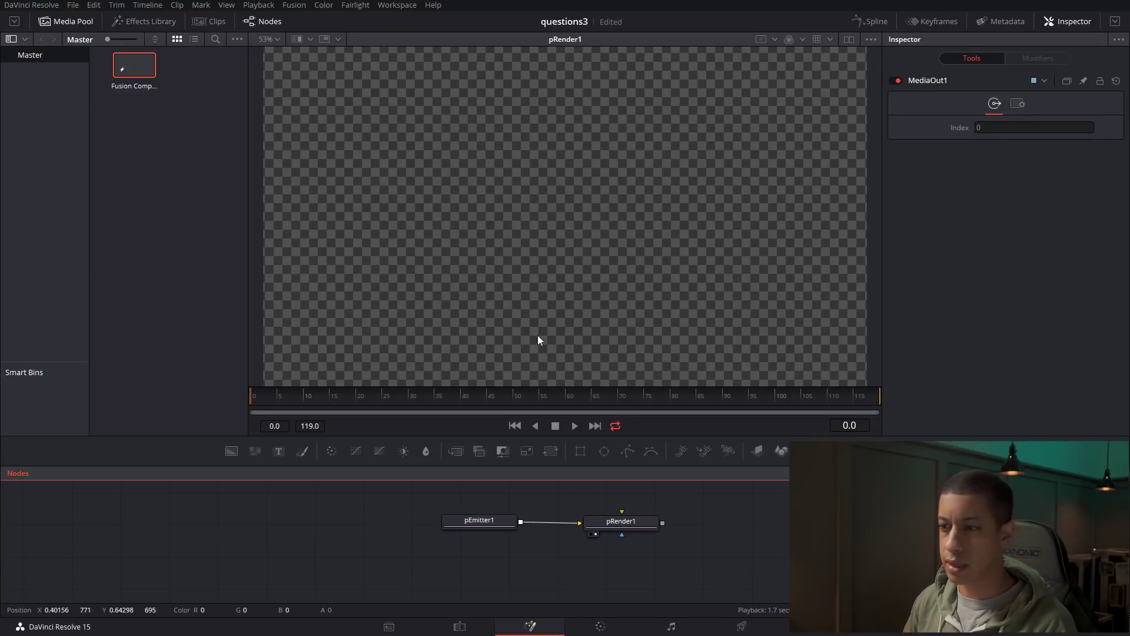
Set the pEmitter's particle style to NGon with the solid circle as the NGon type.
left_click_drag(492, 525, 486, 527)
left_click(1007, 105)
left_click(1012, 143)
left_click(1003, 203)
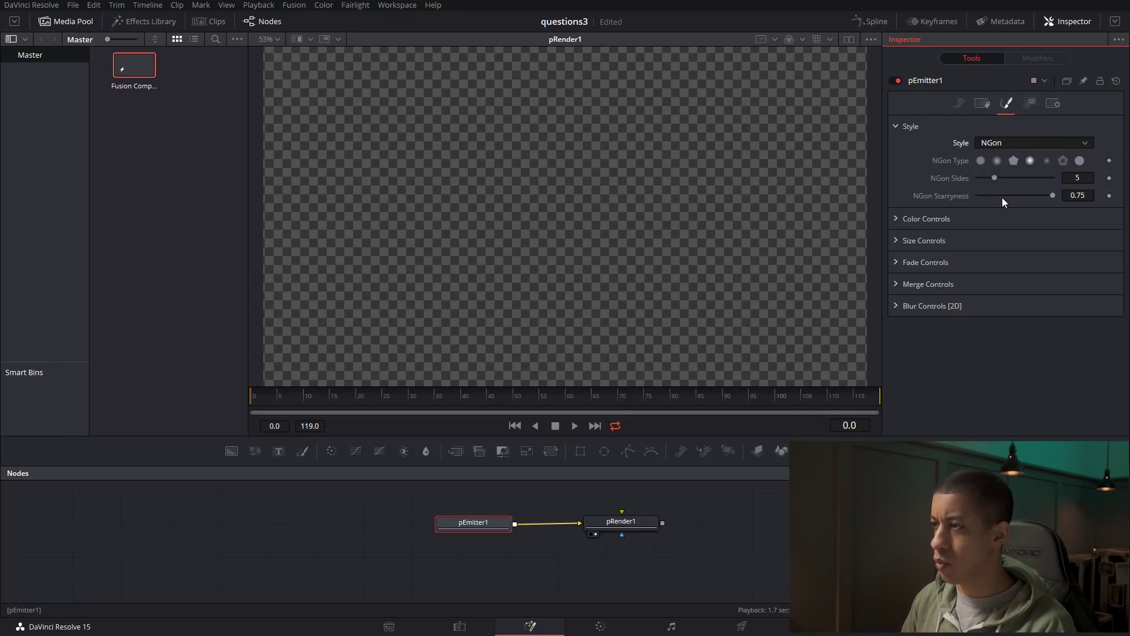
left_click(991, 161)
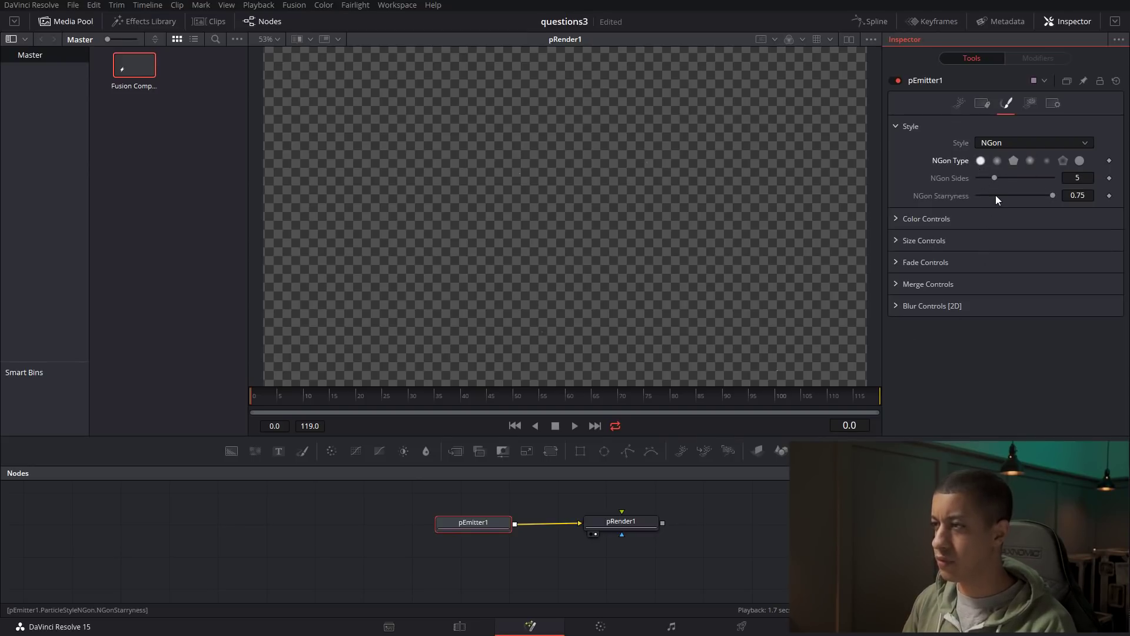
Move to frame 40 and set the particle size to 3.0.
left_click(899, 240)
left_click_drag(432, 389, 464, 398)
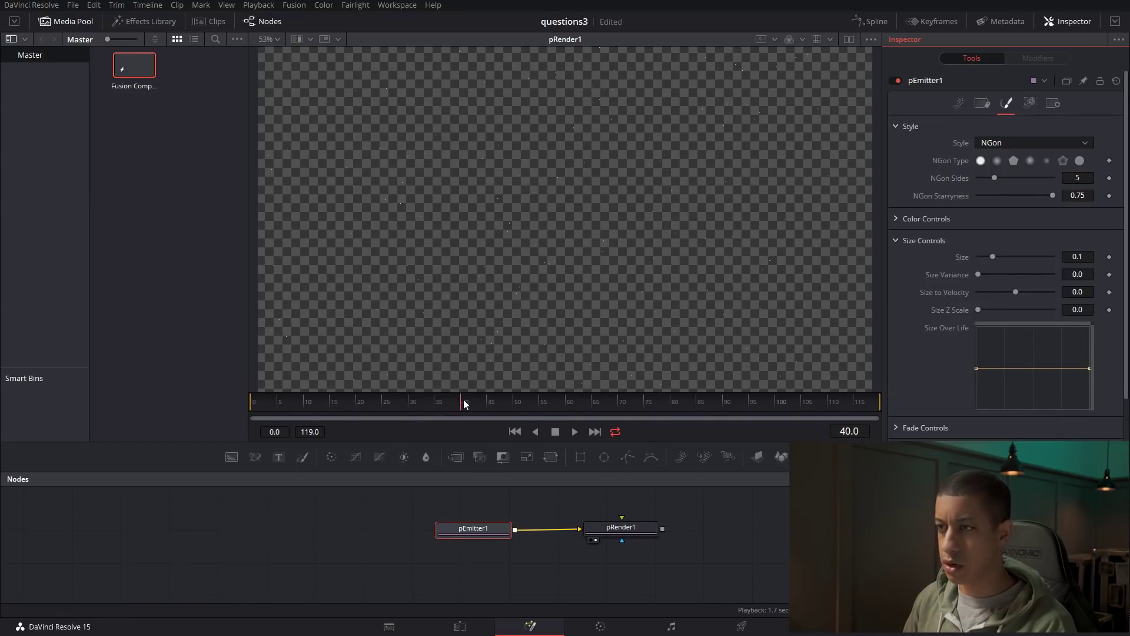
left_click(1077, 256)
type("2")
key("Tab")
left_click(1083, 257)
type("3")
key("Tab")
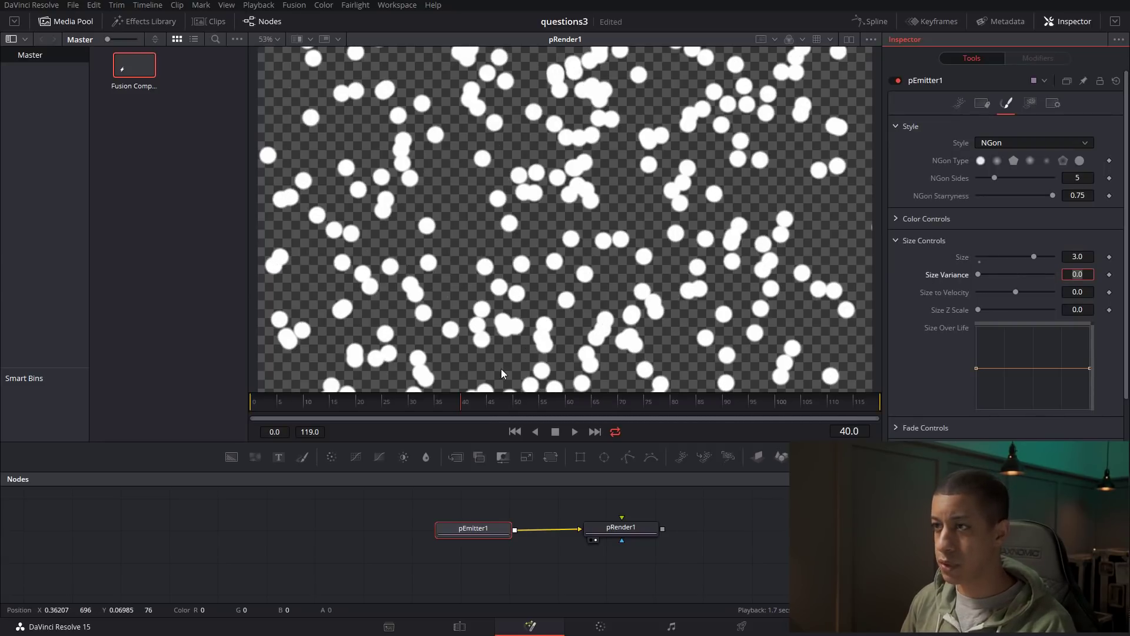
Color the particles a saturated magenta and lower their alpha to about 0.53.
left_click(895, 239)
left_click(898, 219)
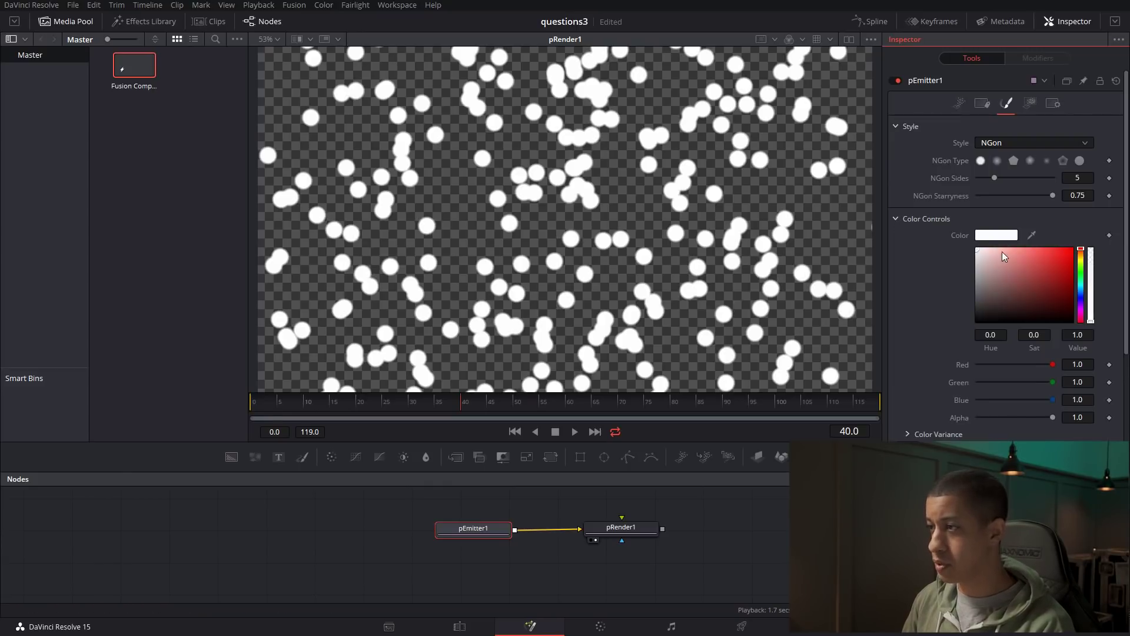
mouse_move(1081, 264)
left_mouse_down()
mouse_move(1080, 315)
mouse_move(1066, 286)
mouse_move(1072, 253)
left_mouse_up()
left_click_drag(1091, 320, 1091, 287)
Merge the pRender output over a new black Background node and show the merge in the viewer.
left_click_drag(231, 457, 624, 564)
left_click_drag(663, 529, 666, 566)
key("1")
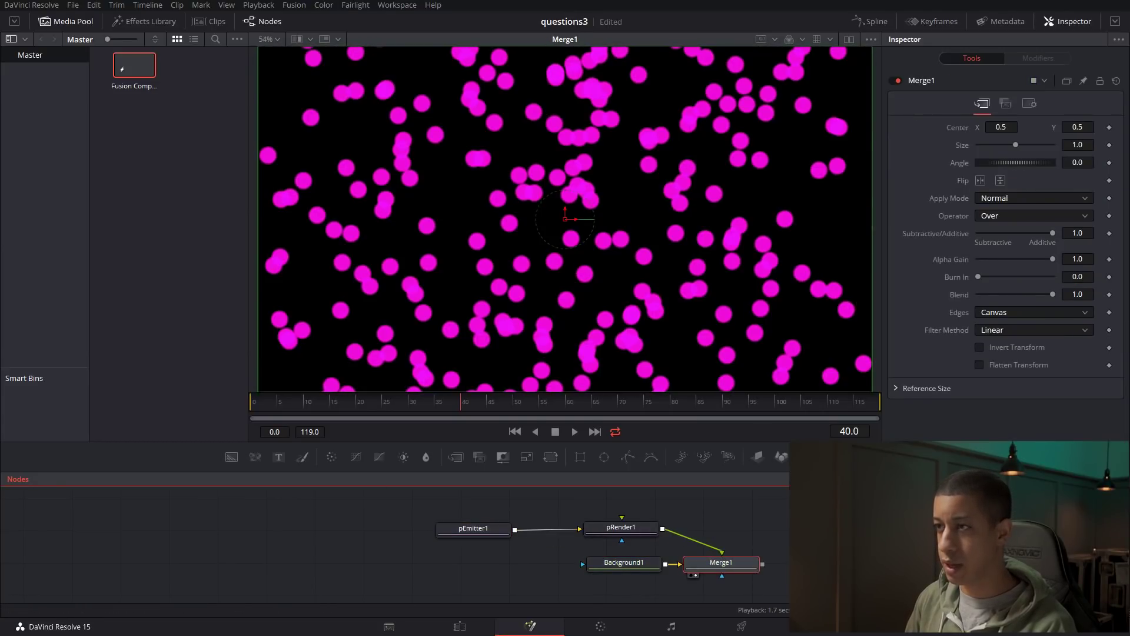
left_click(736, 518)
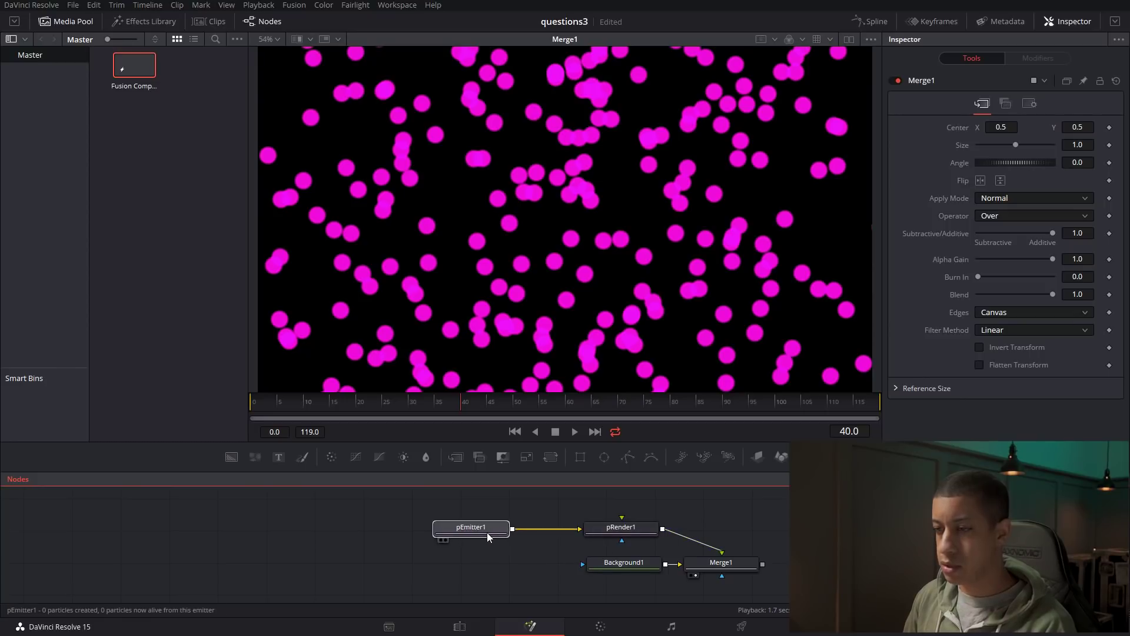
Soften the pEmitter's particle color to a pink with saturation about 0.48 and value about 0.91.
left_click_drag(488, 537, 482, 536)
left_click_drag(1054, 252, 1009, 252)
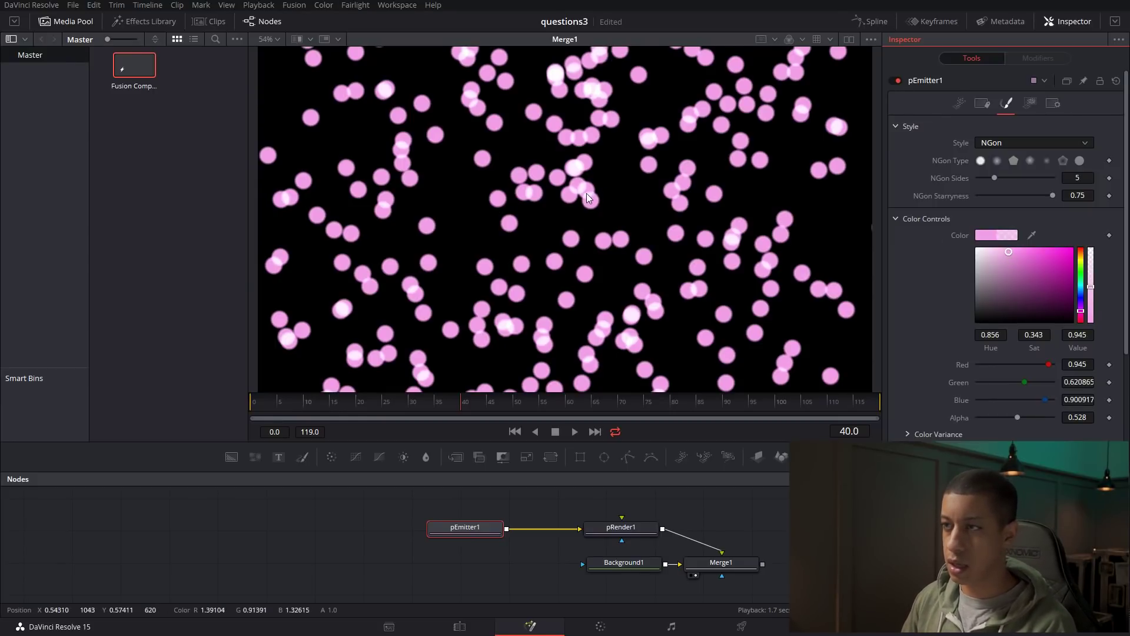
mouse_move(1008, 253)
left_mouse_down()
mouse_move(1037, 253)
mouse_move(1024, 259)
left_mouse_up()
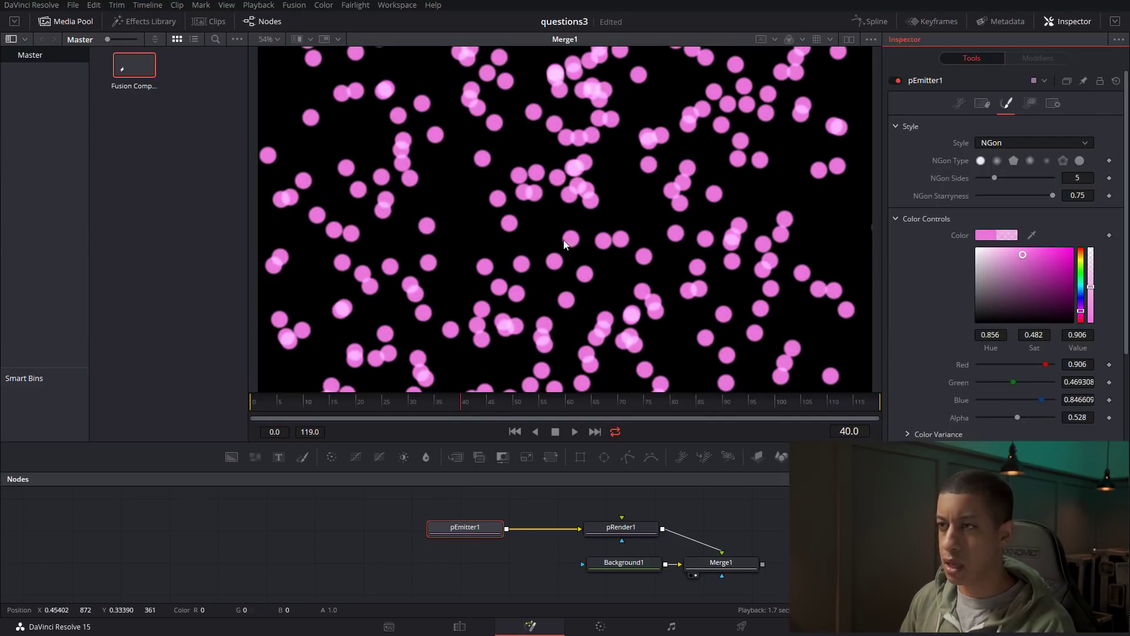
Return to frame 0 and set the pEmitter's particle Number to 4.
left_click(469, 537)
left_click(255, 409)
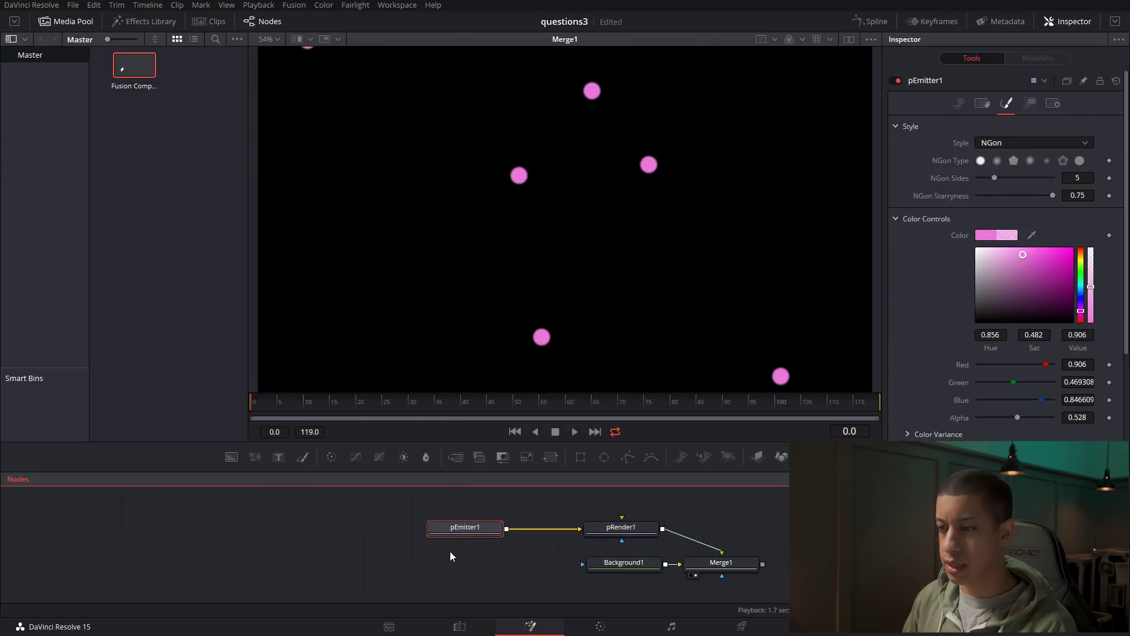
left_click(955, 107)
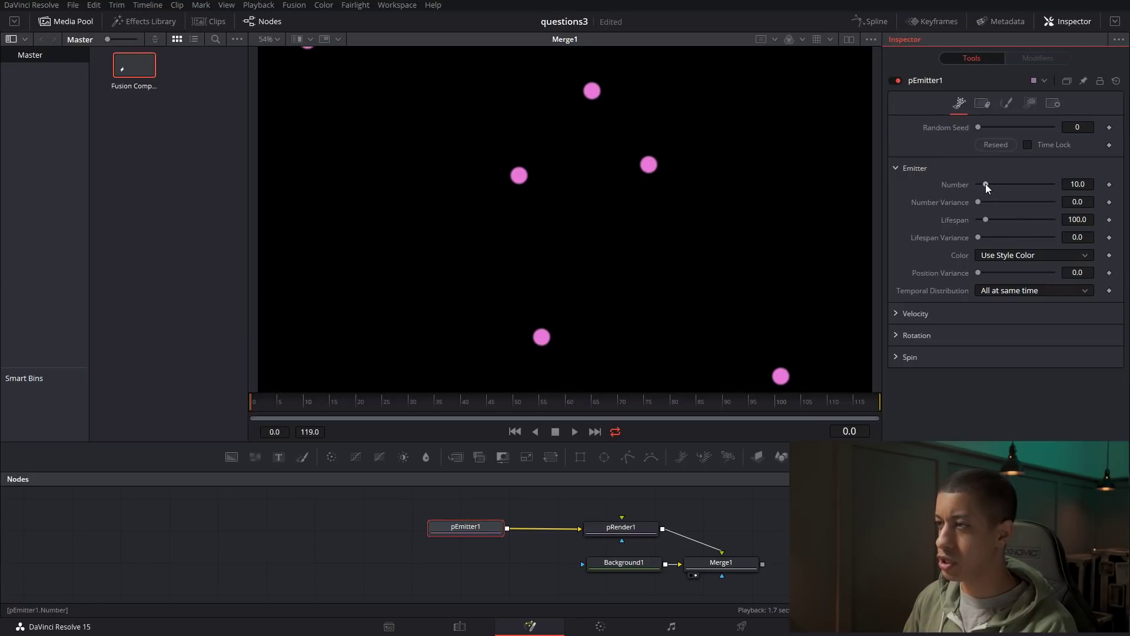
left_click_drag(988, 188, 986, 187)
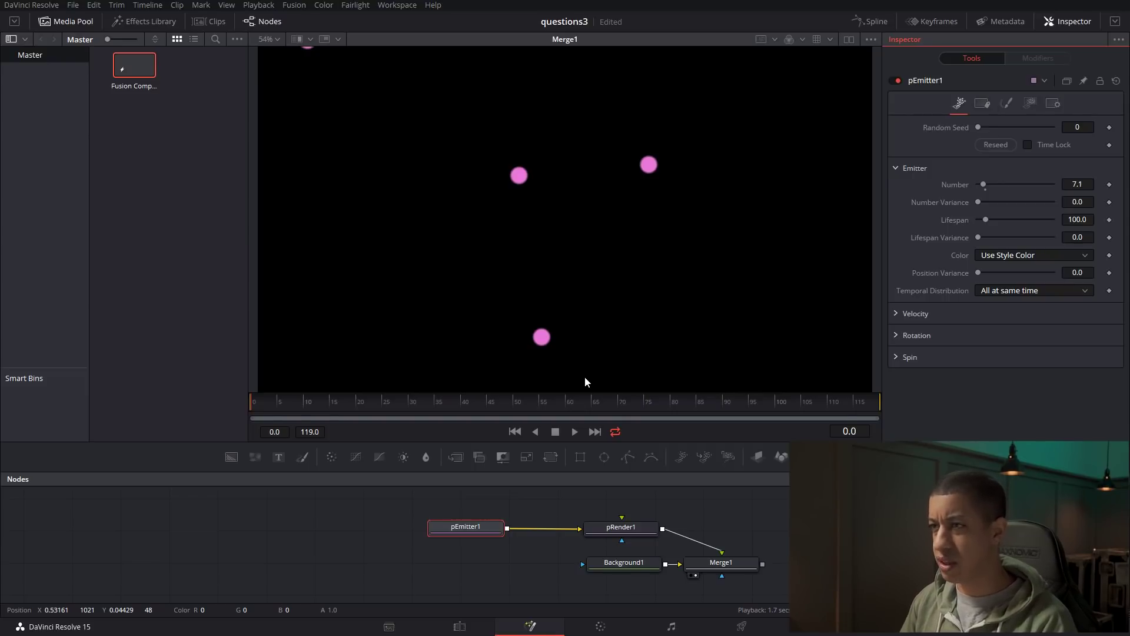
left_click(1082, 185)
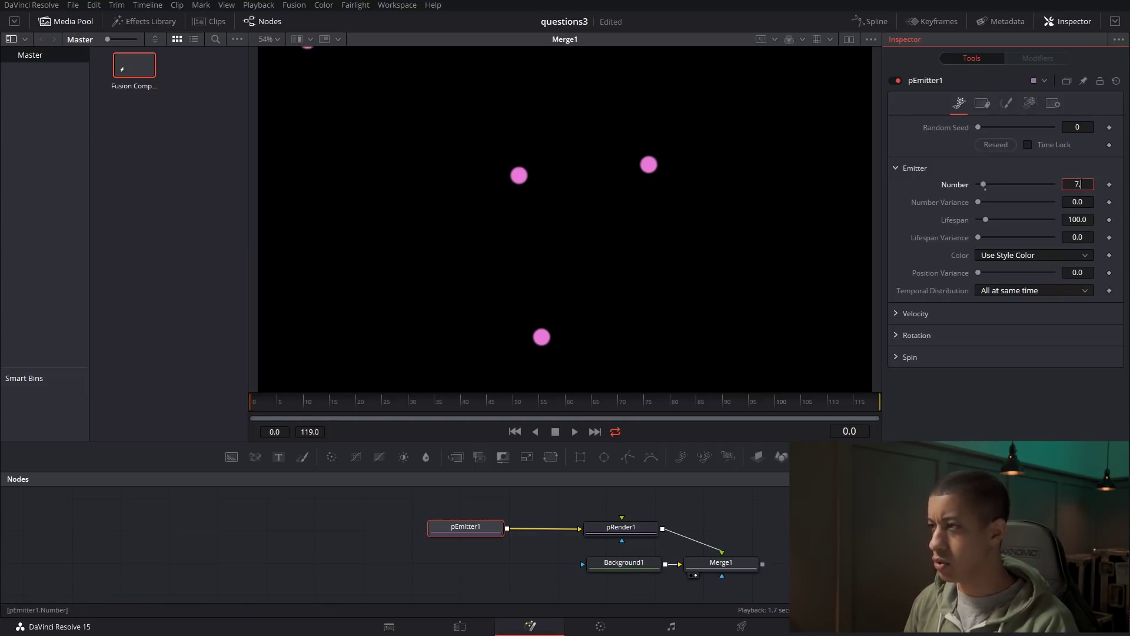
type("4")
key("Tab")
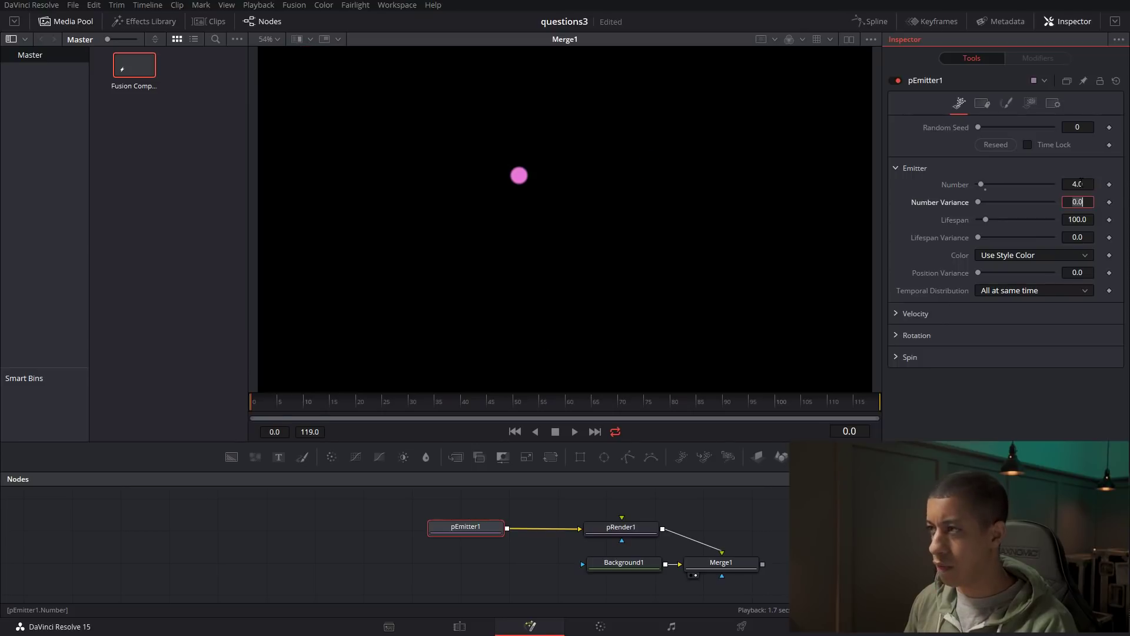
left_click(261, 401)
left_click(252, 402)
Change the pEmitter's emission region to Rectangle.
left_click(1030, 103)
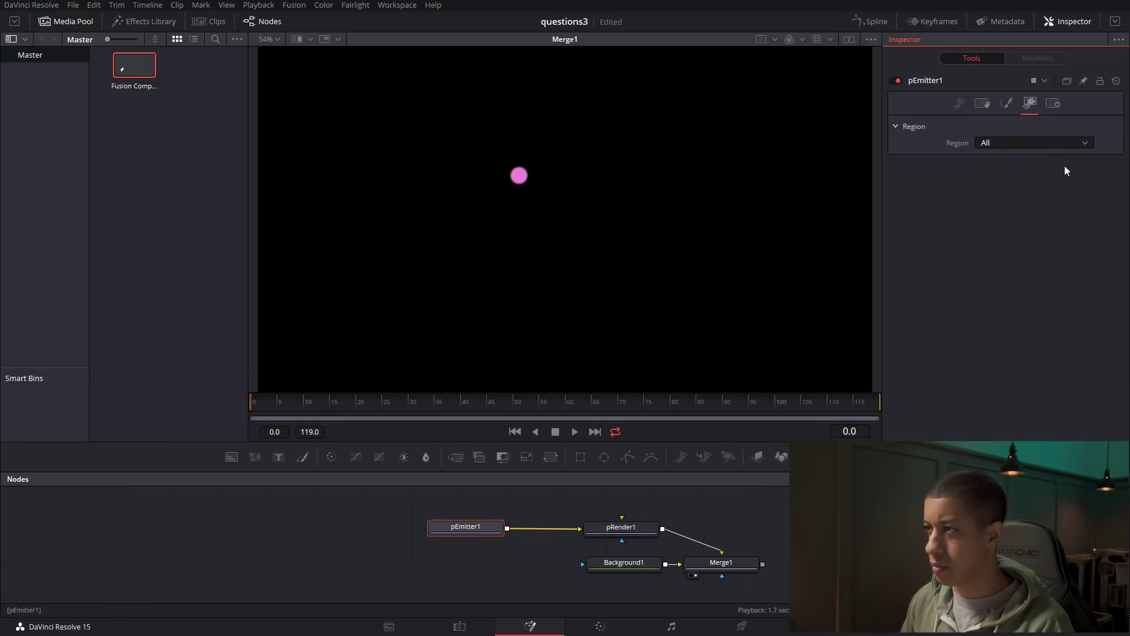
left_click(1035, 143)
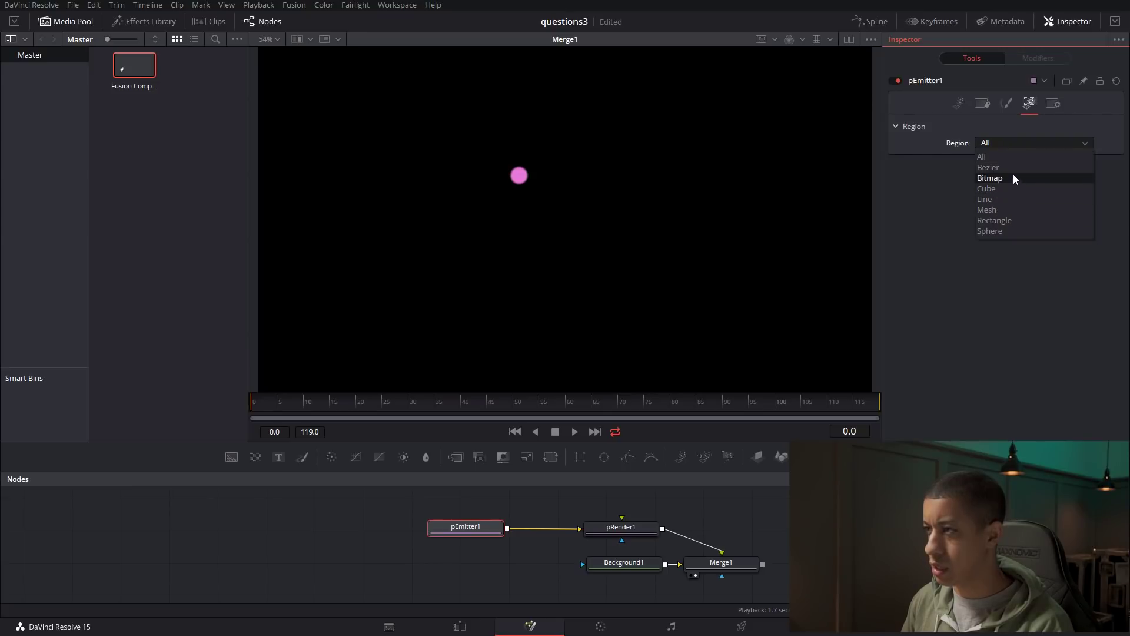
left_click(1018, 230)
left_click(1021, 142)
left_click(1015, 221)
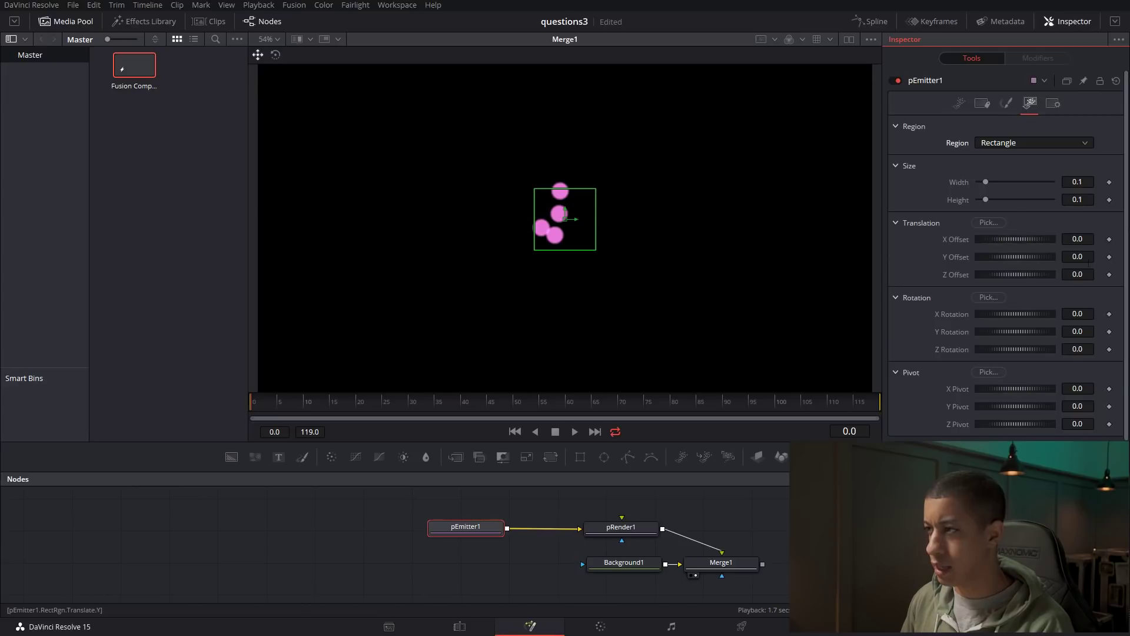
Set the rectangular emission region's width and height to 1.0.
mouse_move(985, 200)
left_mouse_down()
mouse_move(1065, 203)
mouse_move(999, 199)
left_mouse_up()
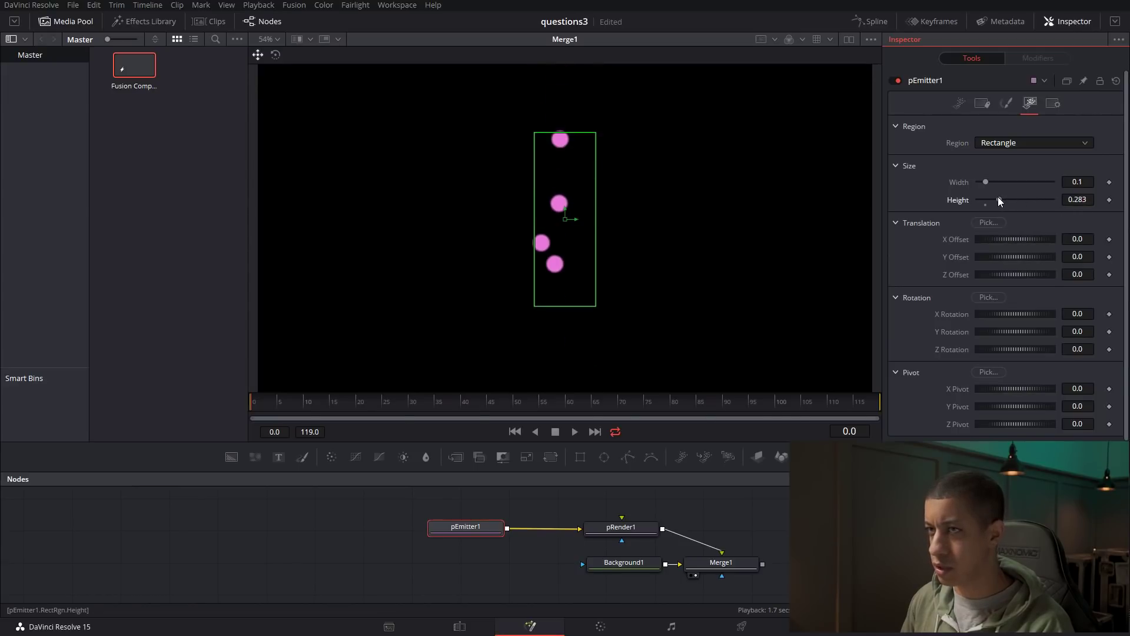
left_click(275, 39)
left_click(294, 68)
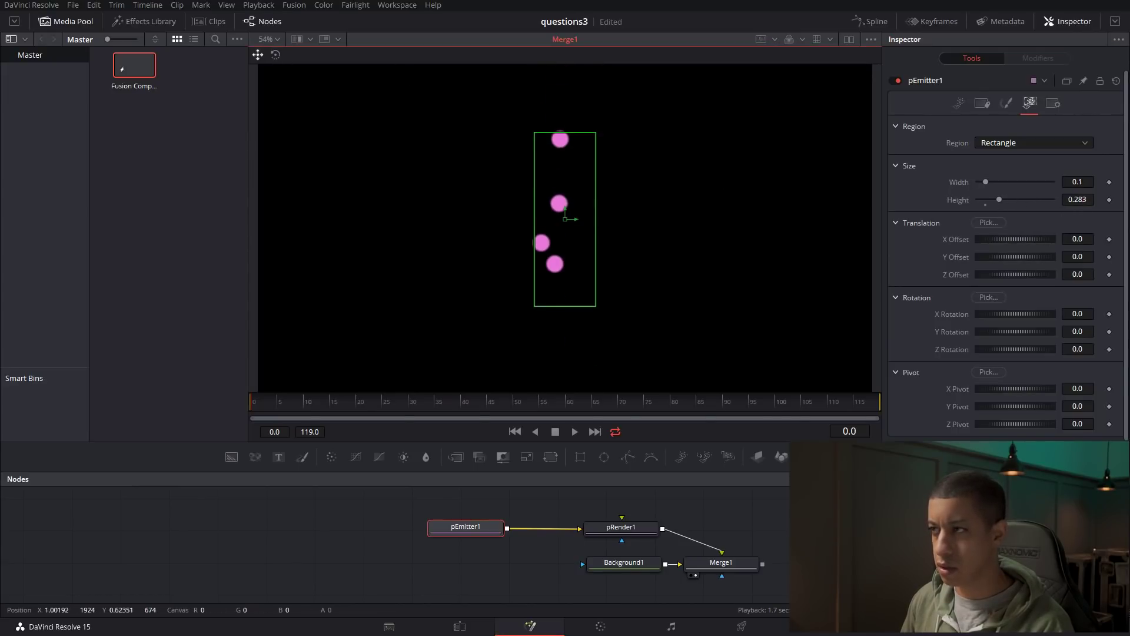
left_click(1005, 197)
left_click(1089, 199)
type("1")
key("Tab")
left_click(1090, 182)
type("1")
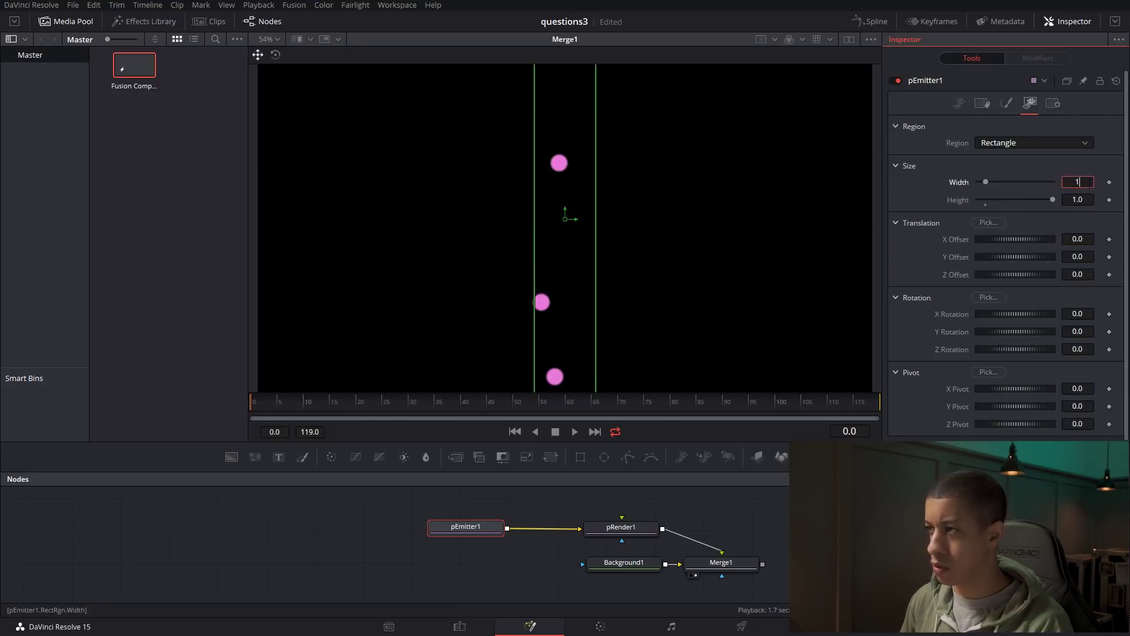
key("Return")
left_click(783, 302)
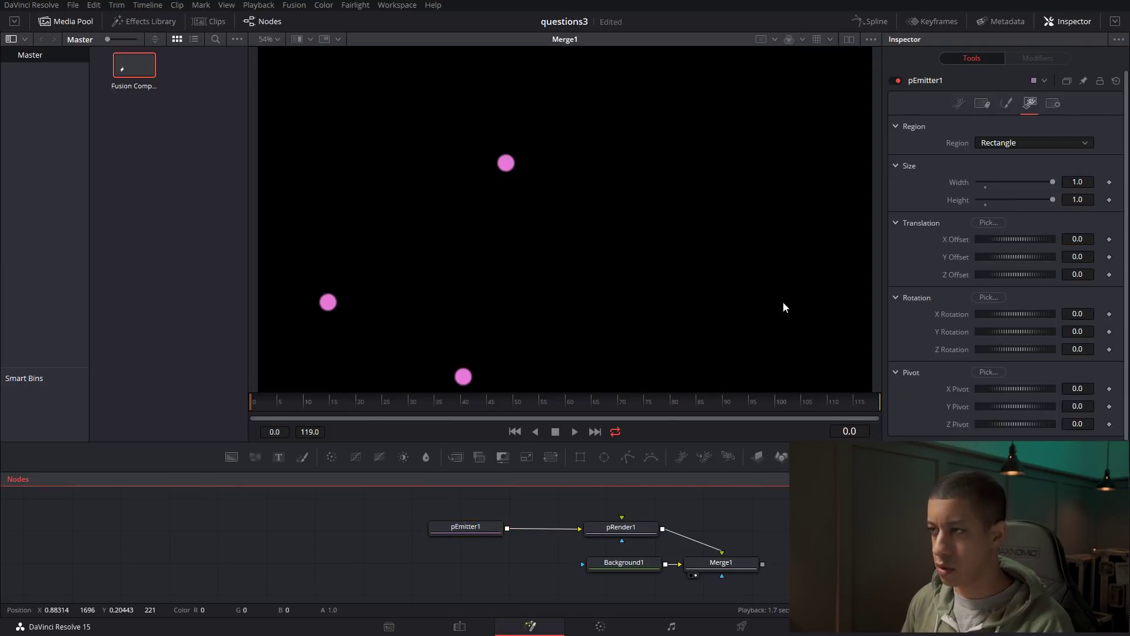
Keyframe the pEmitter's Number at 4 on frame 0 and at 0 a few frames on, and preview the animation.
scroll(763, 297, "down", 2)
scroll(676, 274, "right", 2)
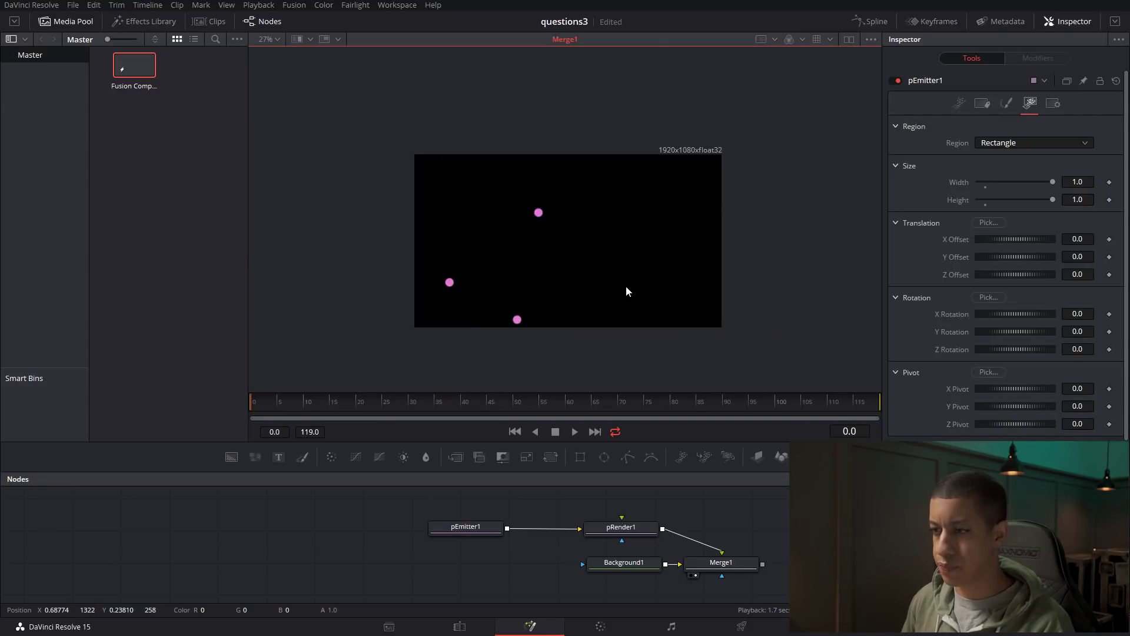
scroll(627, 285, "up", 1)
left_click(960, 104)
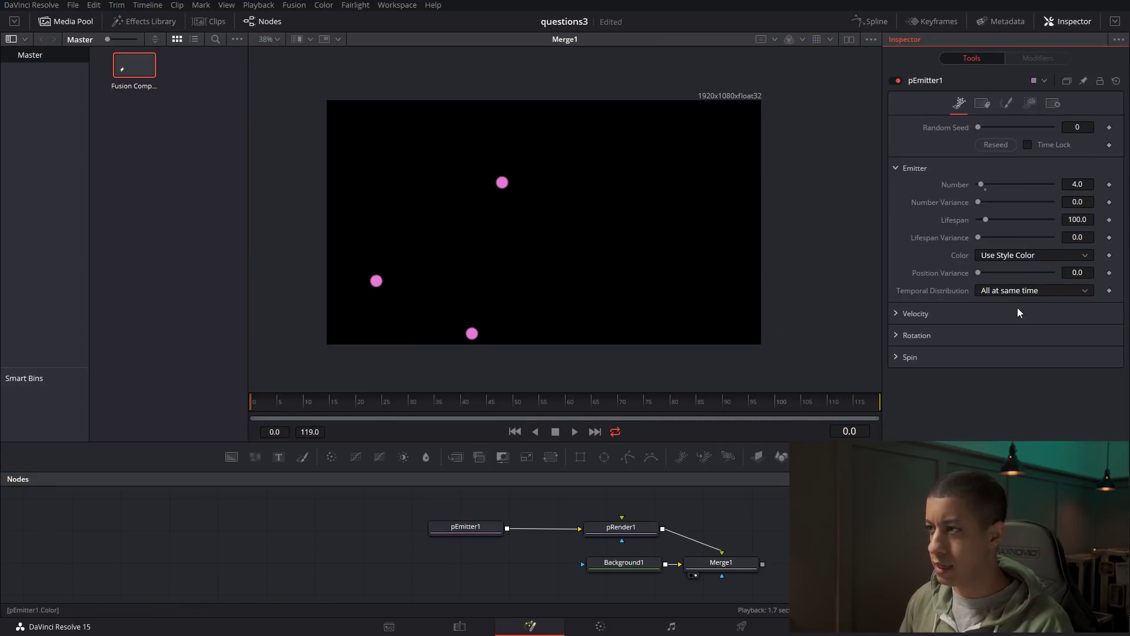
left_click(897, 316)
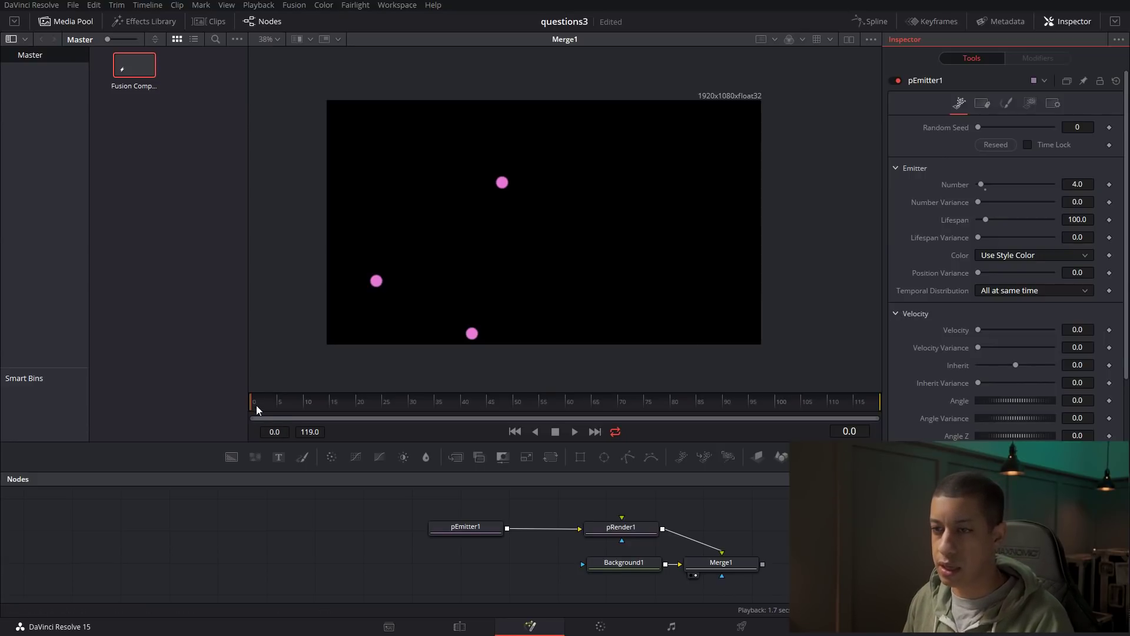
left_click(1110, 185)
key("Right")
key("Right")
key("Right")
key("Right")
key("Right")
key("Right")
key("Right")
left_click_drag(980, 185, 975, 185)
key("space")
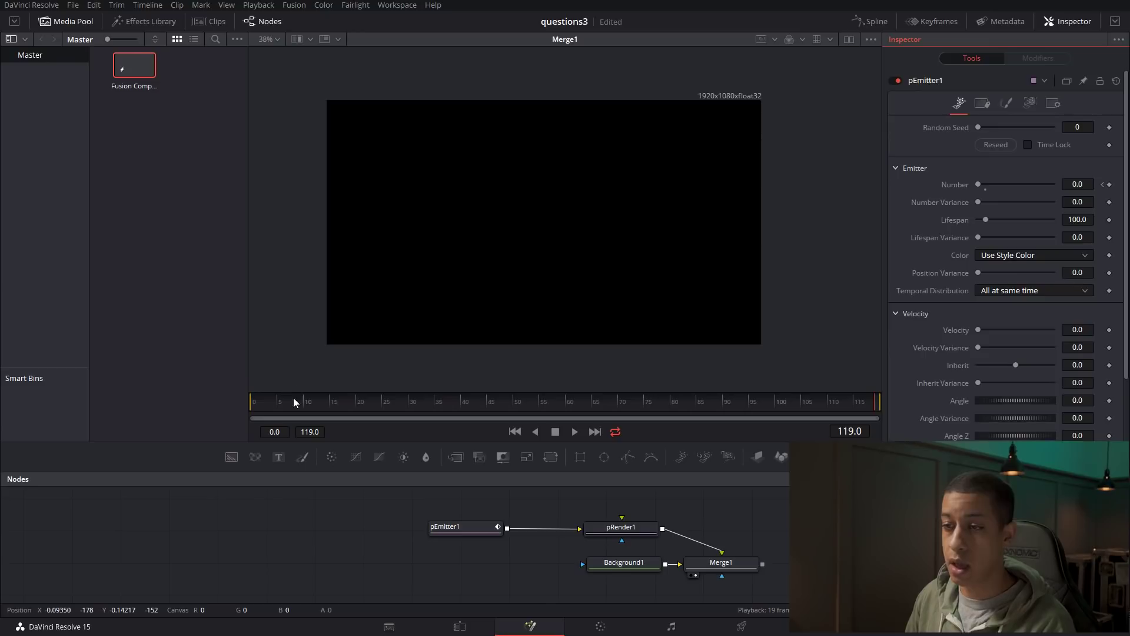
left_click_drag(290, 401, 180, 413)
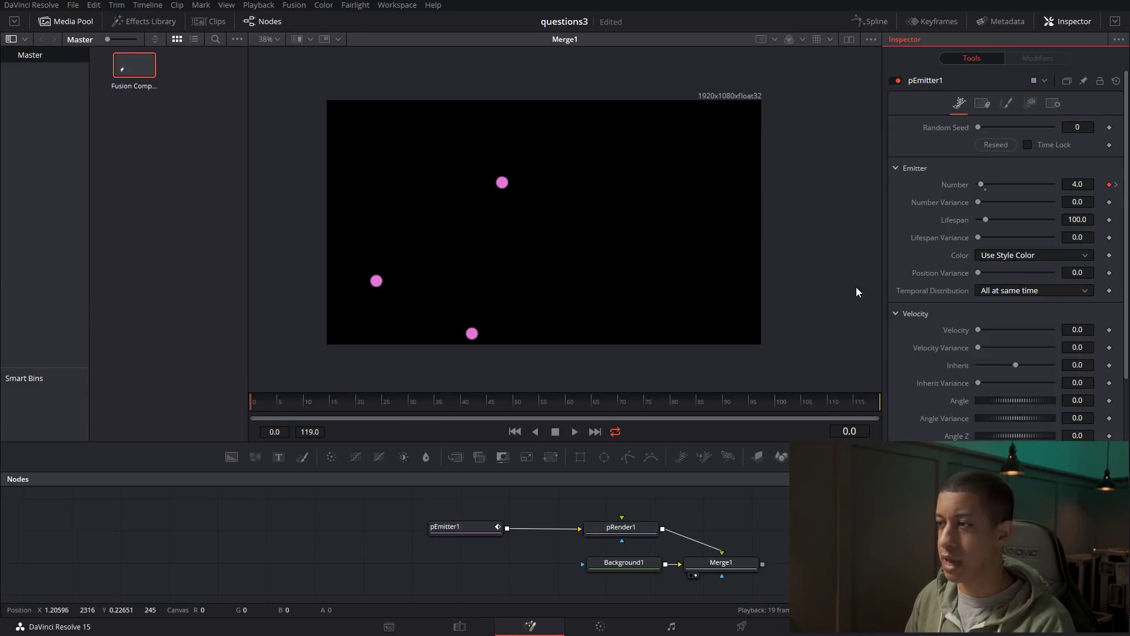
Set the pEmitter's particle Lifespan to 130 and scrub through the opening frames.
left_click(1077, 219)
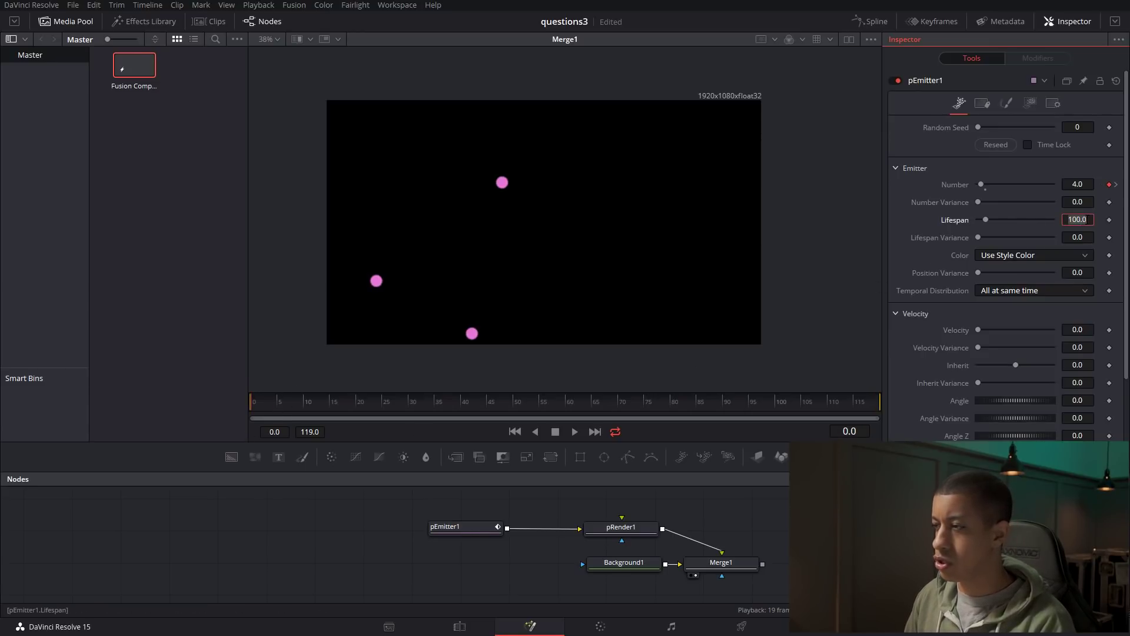
key("BackSpace")
key("BackSpace")
key("BackSpace")
key("BackSpace")
key("BackSpace")
type("130")
key("Tab")
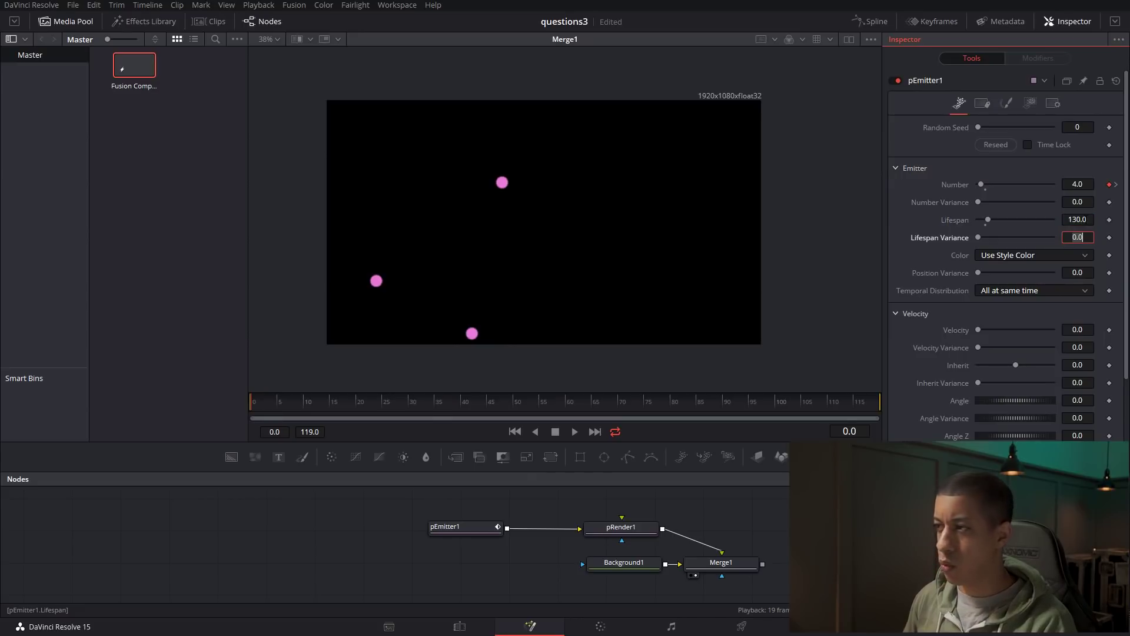
left_click_drag(453, 404, 317, 404)
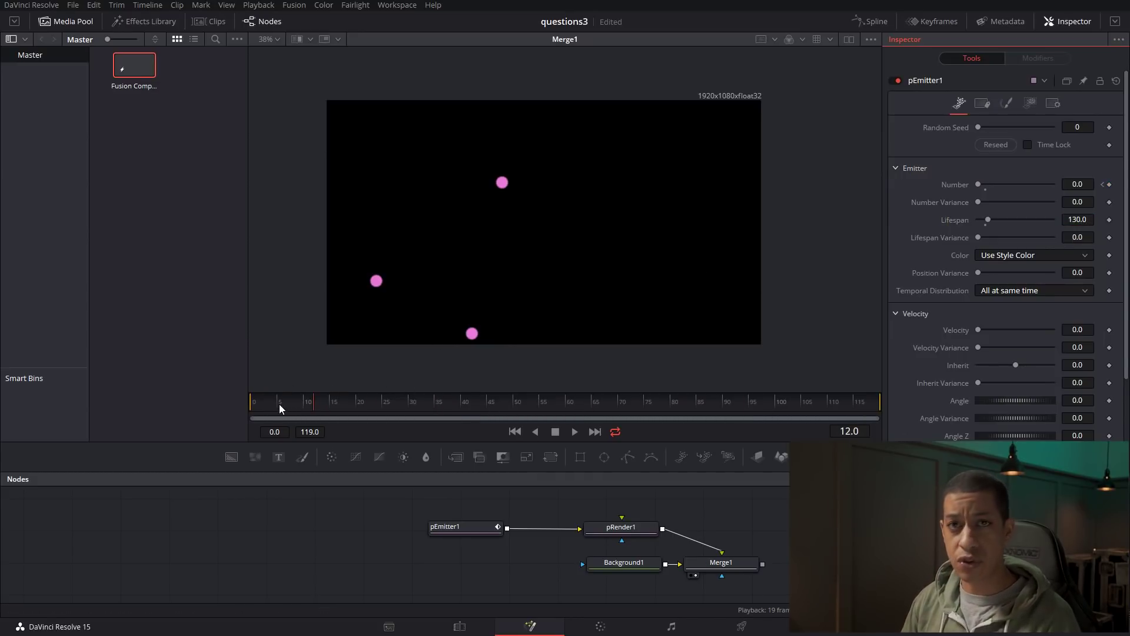
Set the pEmitter's Velocity to 0.016 and play the particle animation.
left_click(979, 331)
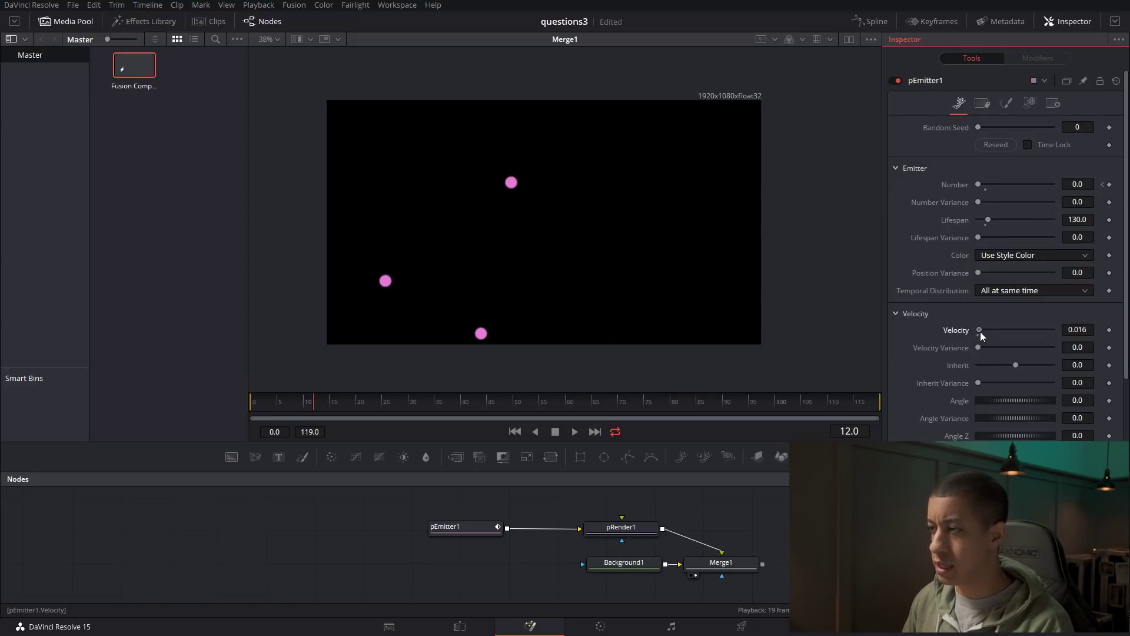
key("space")
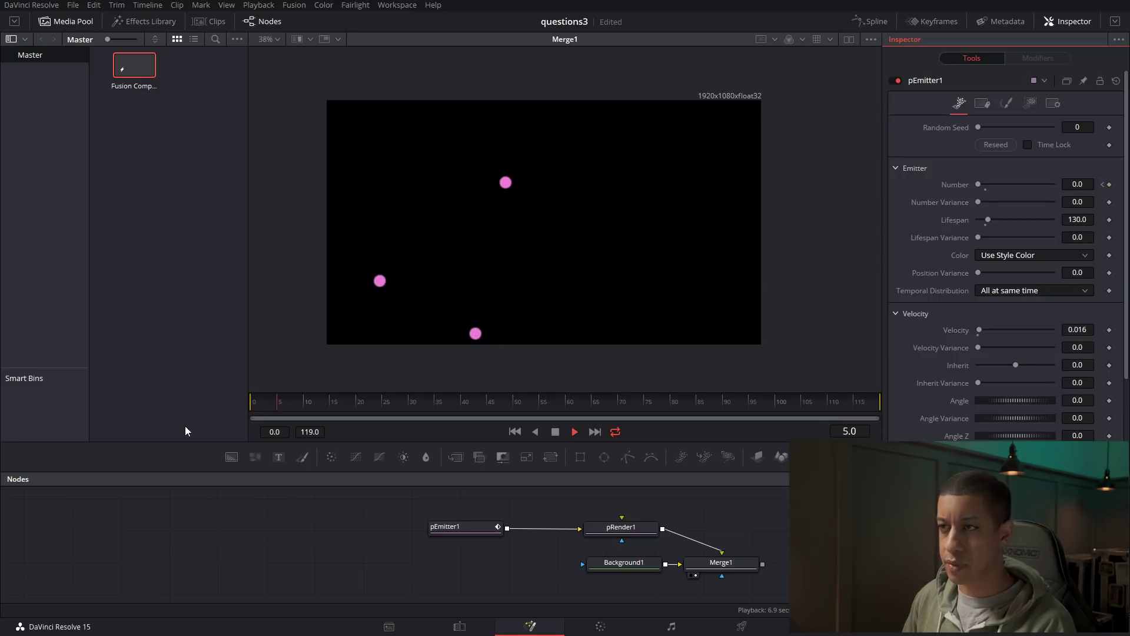
key("space")
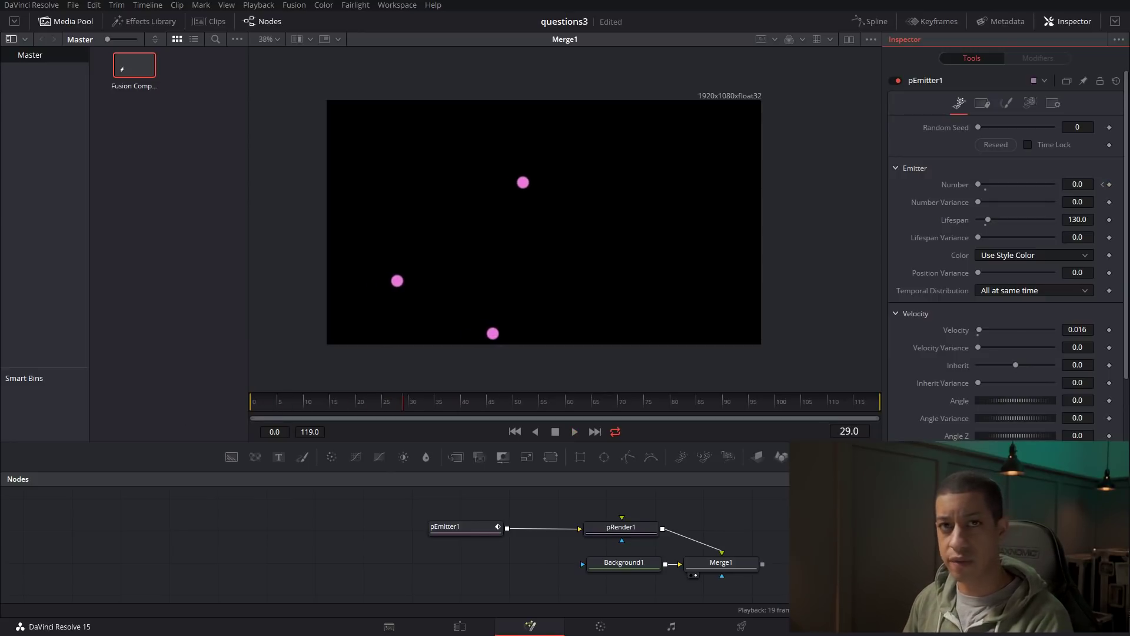
Insert a pVortex node between the pEmitter and pRender nodes.
left_click_drag(462, 530, 370, 531)
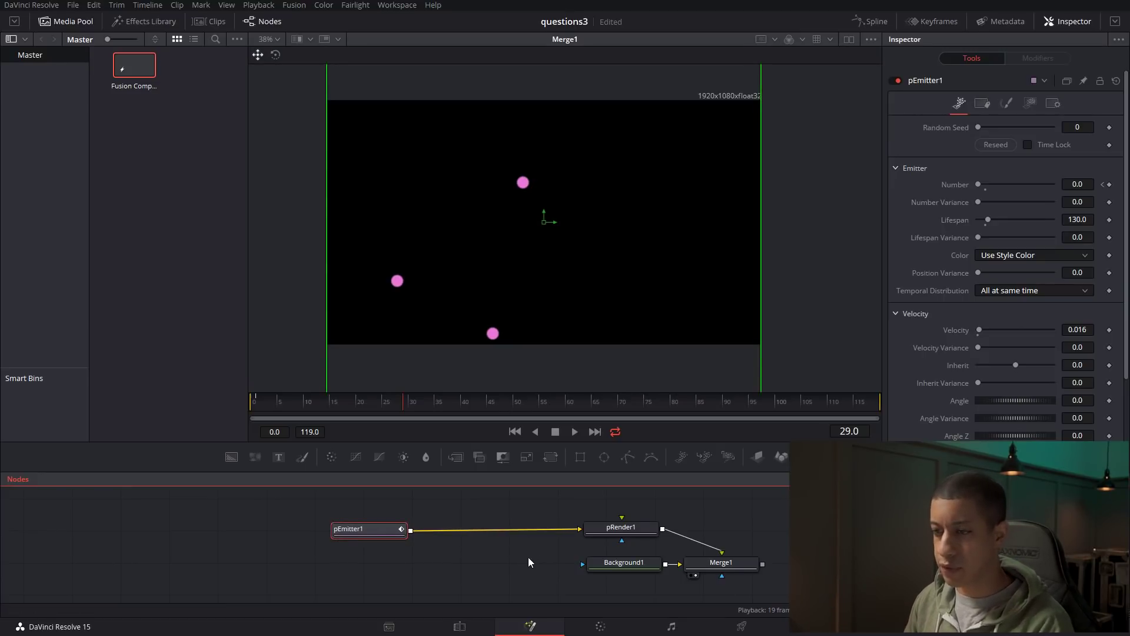
right_click(505, 553)
mouse_move(625, 353)
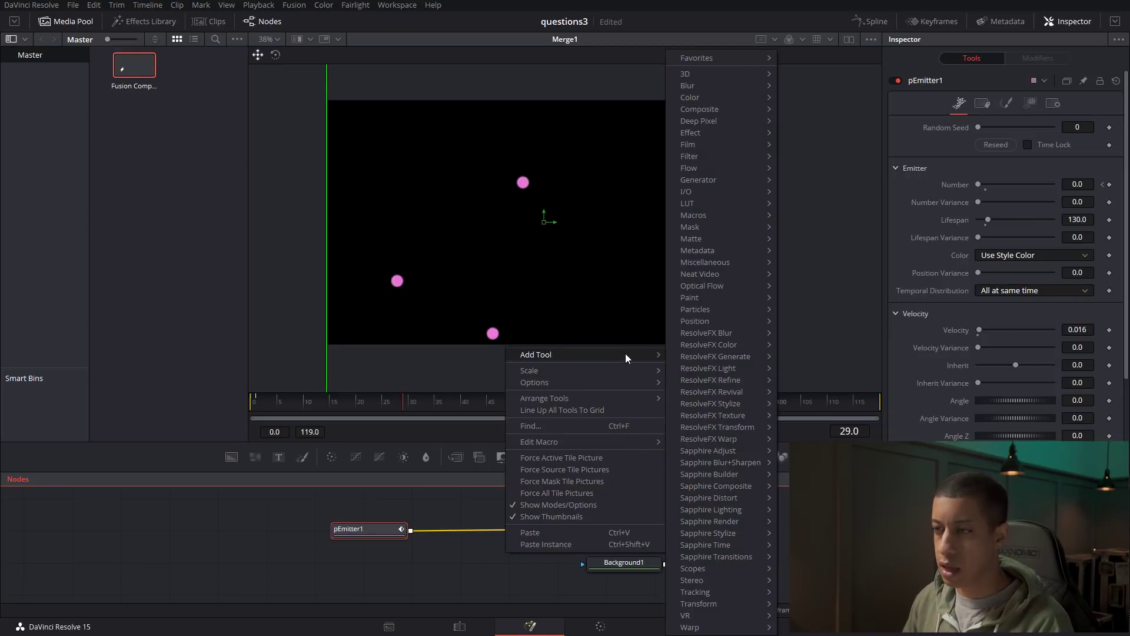
mouse_move(722, 309)
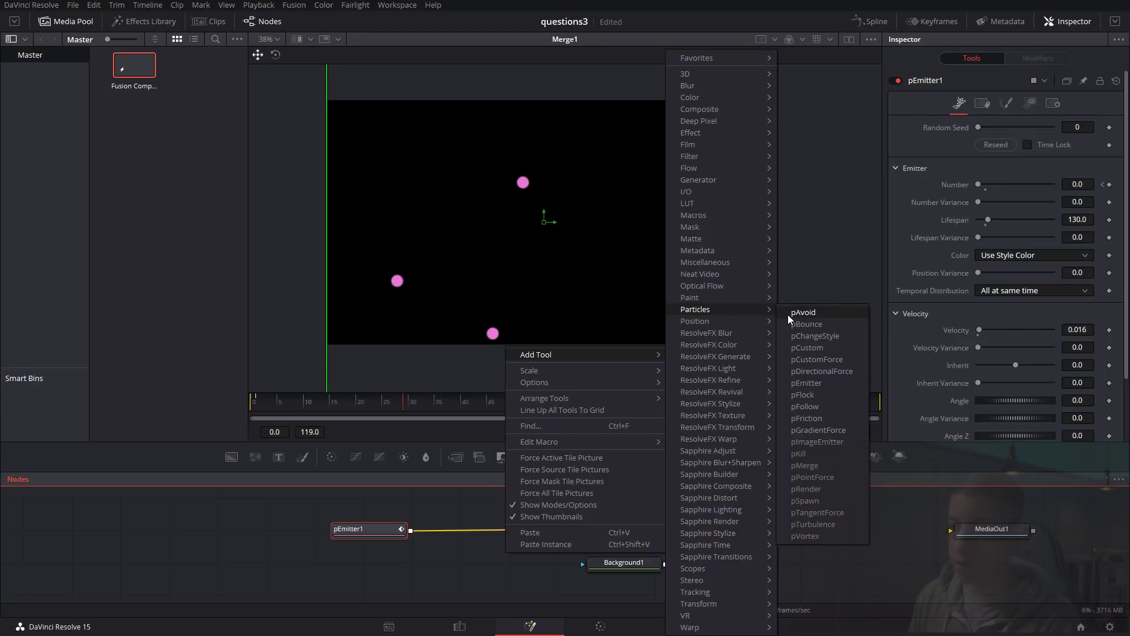
left_click(814, 536)
mouse_move(526, 544)
left_mouse_down()
mouse_move(510, 532)
mouse_move(507, 546)
mouse_move(518, 526)
left_mouse_up()
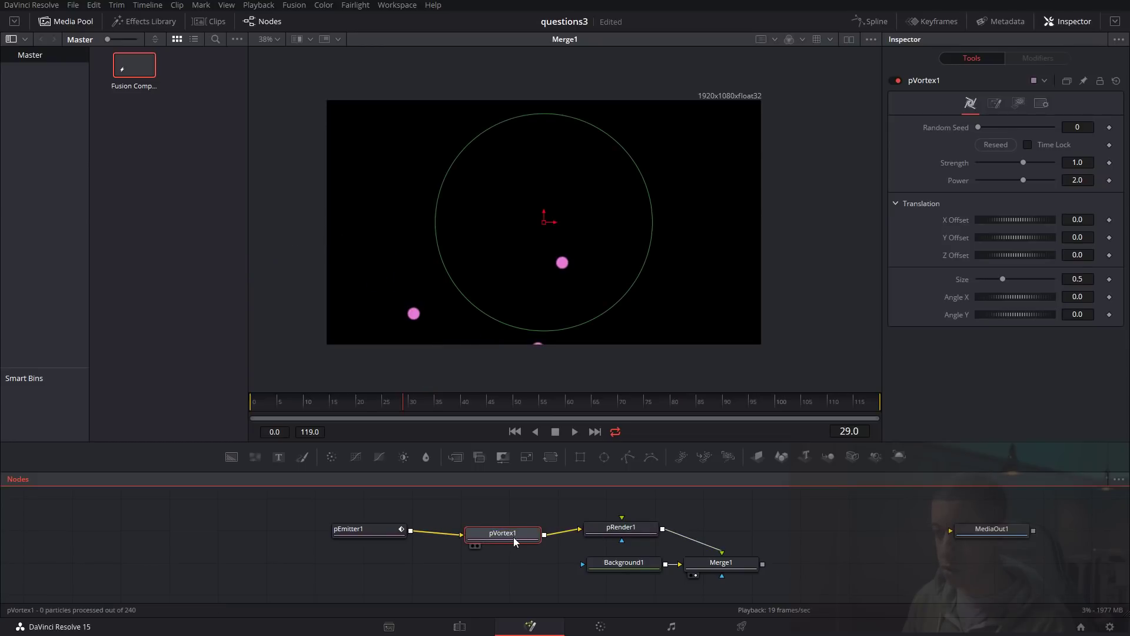
Preview the vortex with its center at about X offset 0.10 and Y offset -0.11, and delete the pVortex node.
left_click_drag(404, 402, 324, 416)
key("space")
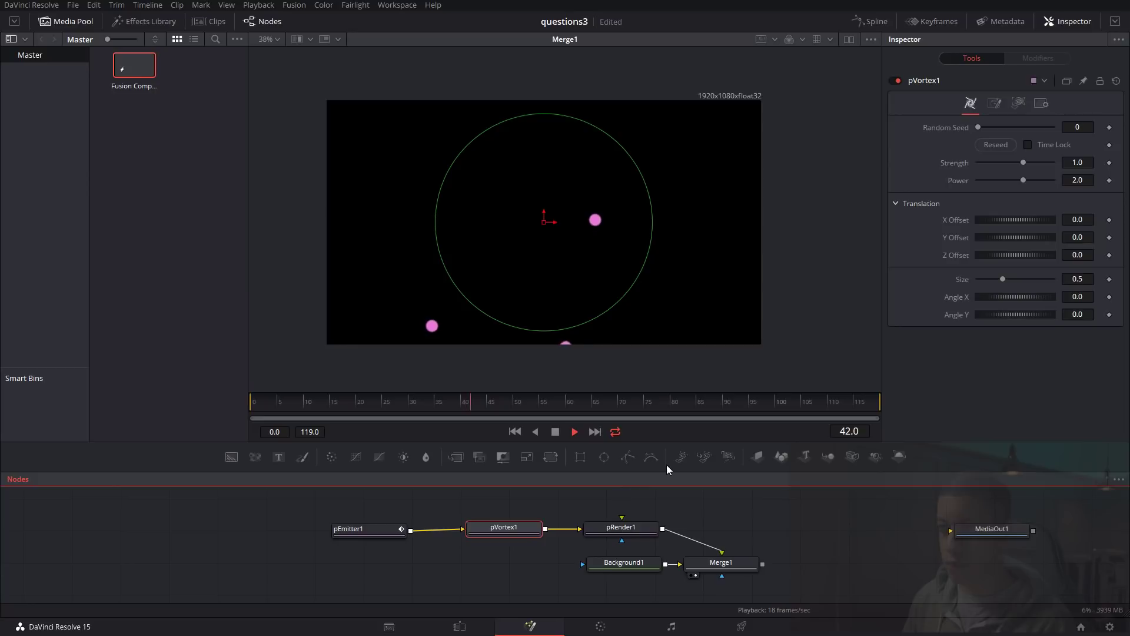
left_click_drag(541, 222, 586, 269)
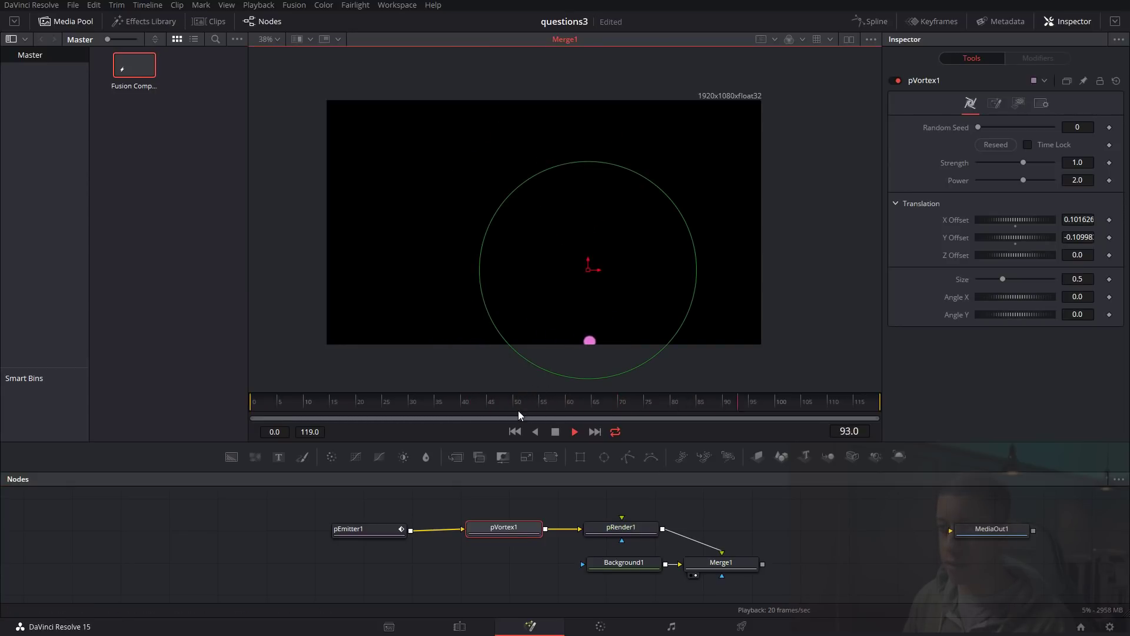
left_click(373, 400)
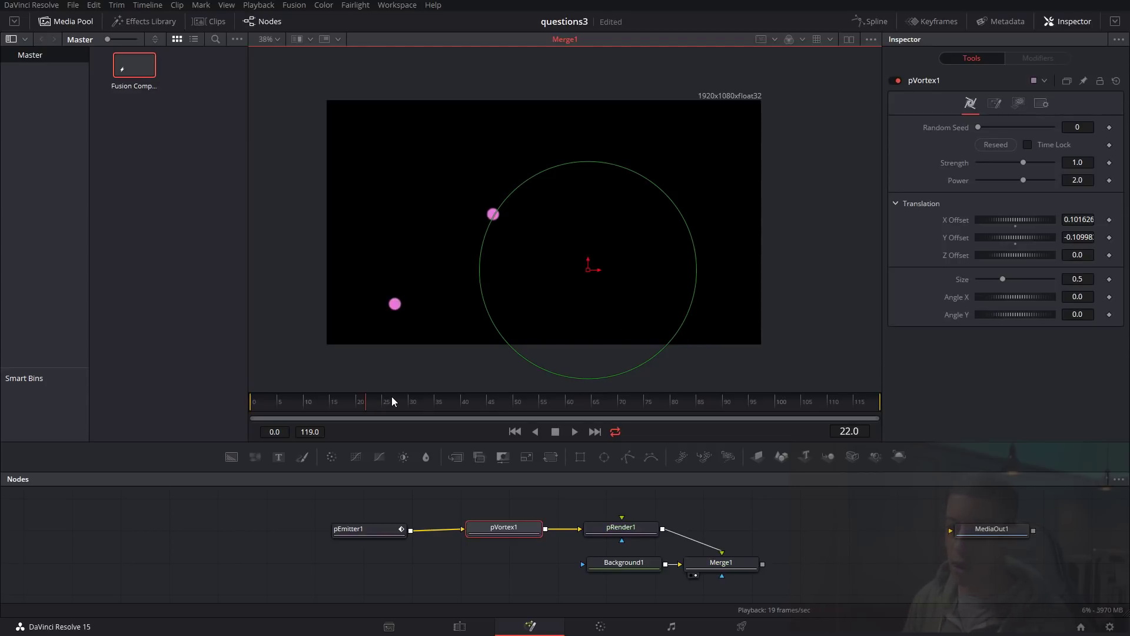
left_click_drag(538, 528, 486, 550)
key("Delete")
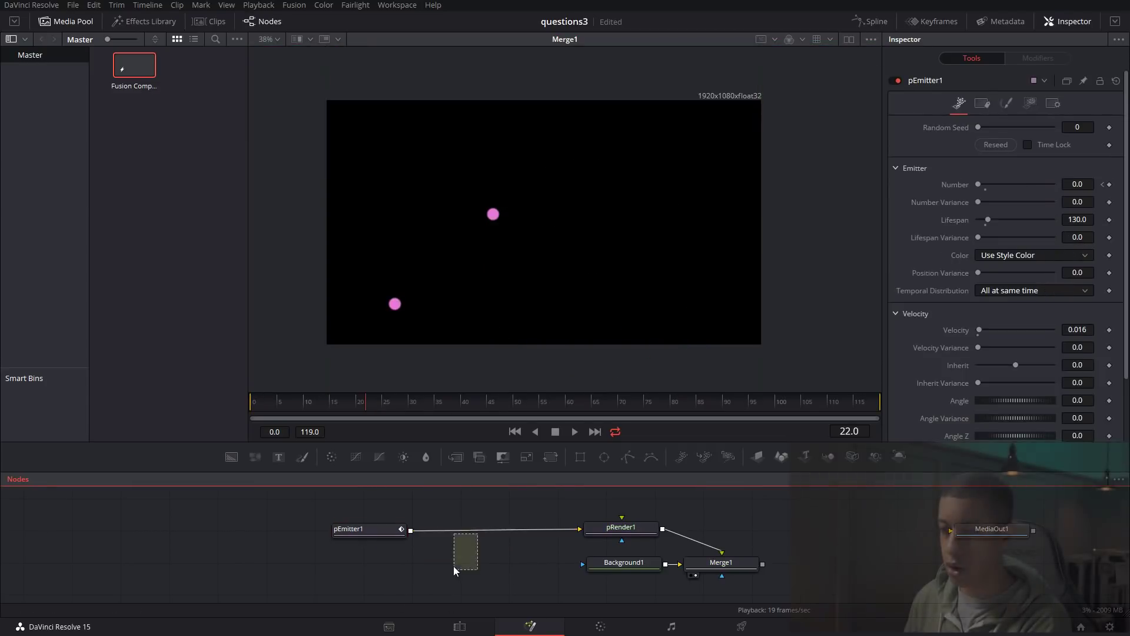
Change the pEmitter's NGon type to the solid polygon with 9 sides and a starryness of about 0.20.
left_click(394, 531)
left_click_drag(385, 398, 241, 405)
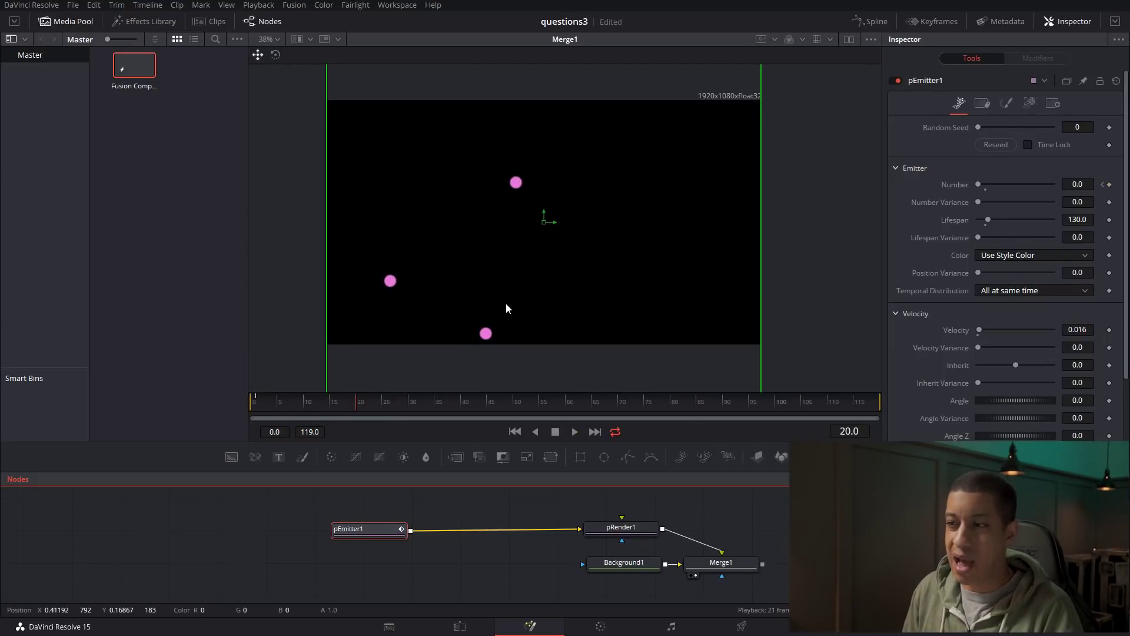
left_click(1031, 105)
left_click(1003, 106)
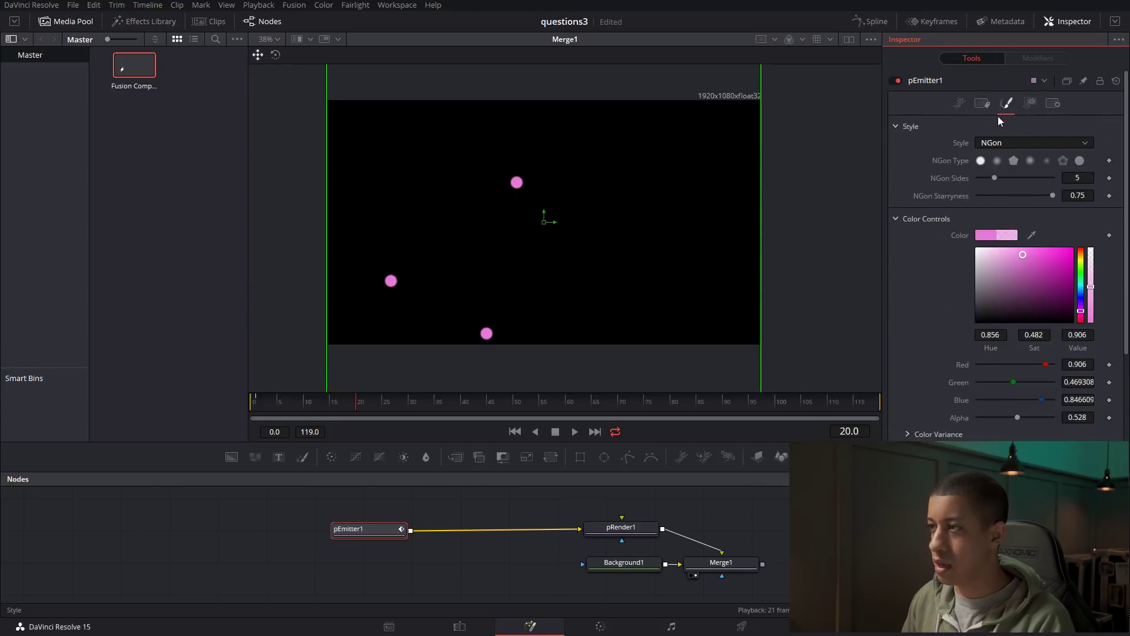
left_click(1014, 161)
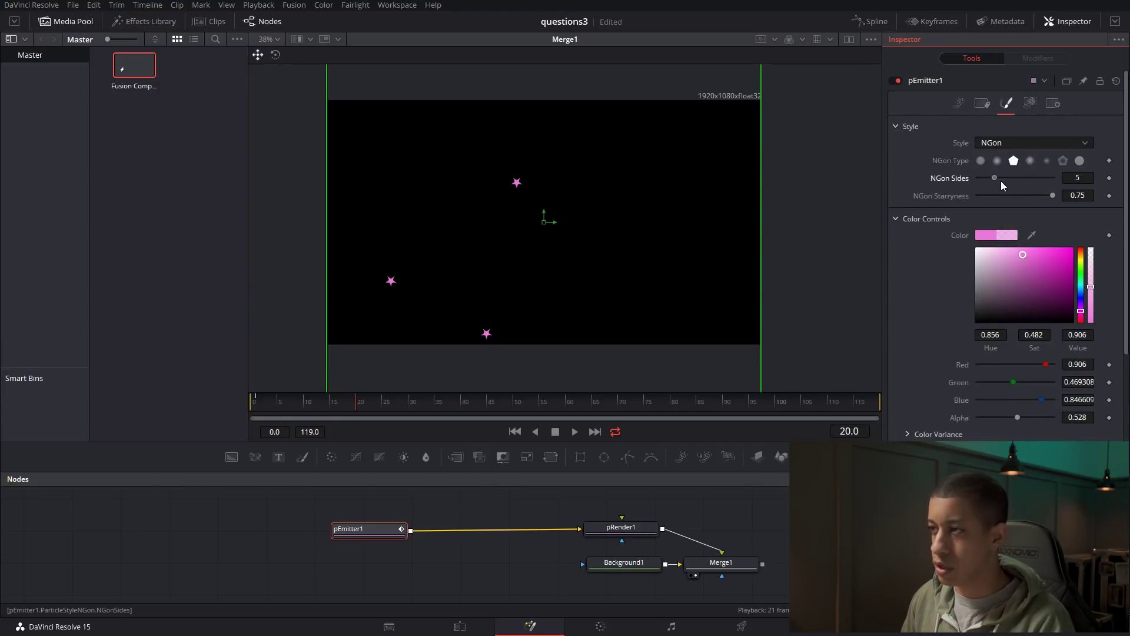
left_click_drag(1053, 194, 1026, 197)
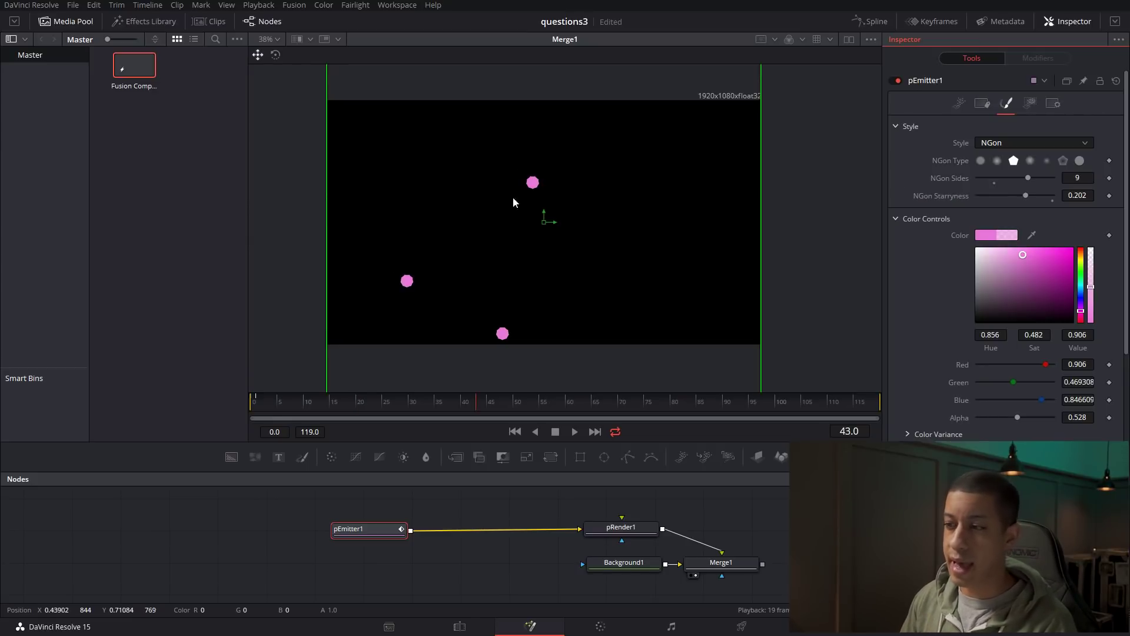
Replace the particle node tree with the Lens flare V11 template.
left_click(143, 22)
left_click(21, 79)
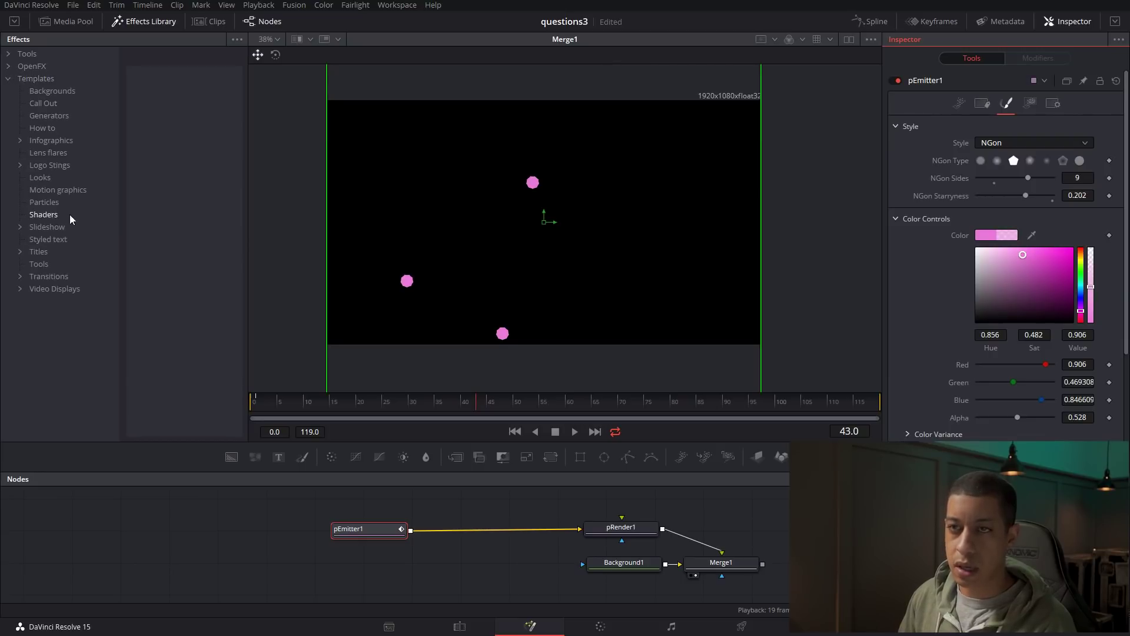
left_click(37, 154)
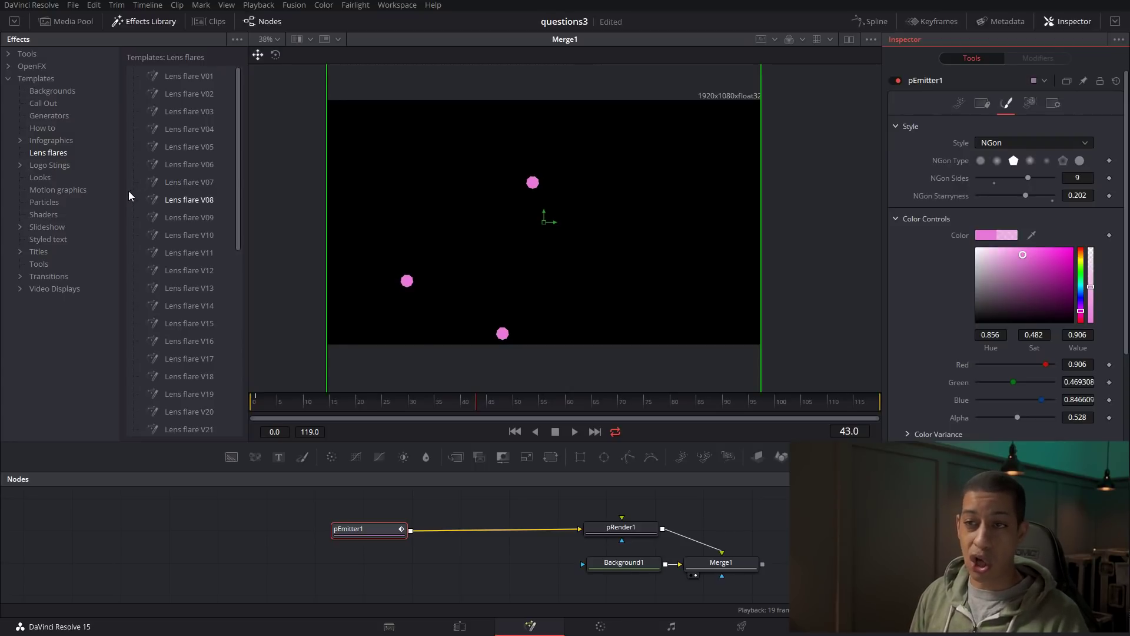
left_click_drag(311, 495, 729, 583)
key("Delete")
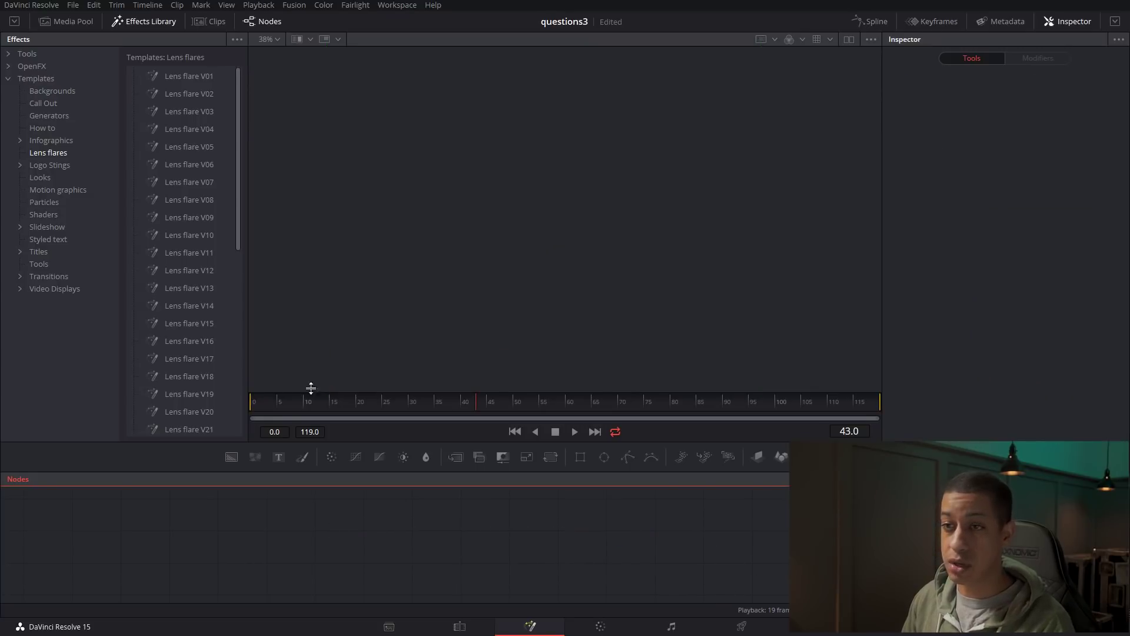
left_click_drag(478, 526, 478, 524)
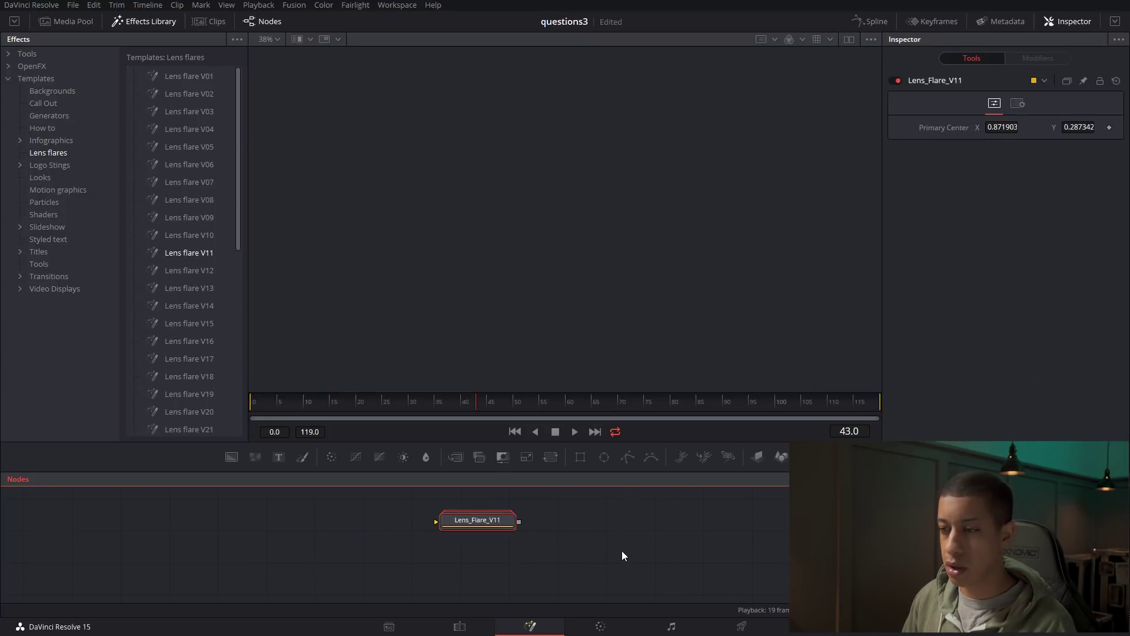
Show the flare group's HS11_2 node in the viewer and connect a black Background node to the group's input.
double_click(484, 522)
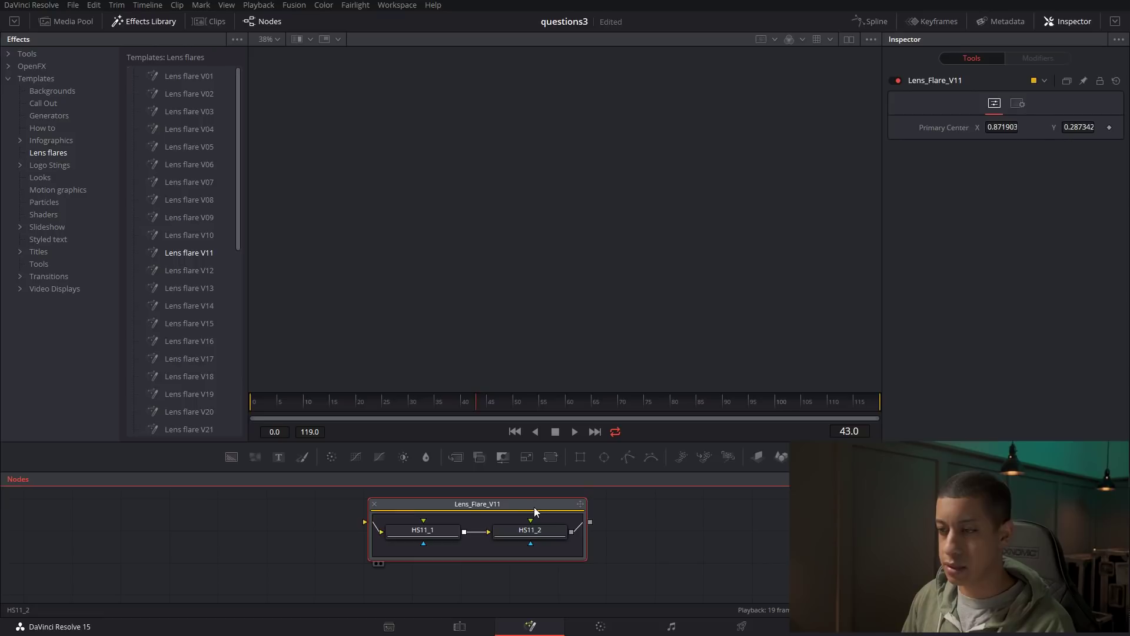
left_click_drag(551, 533, 560, 245)
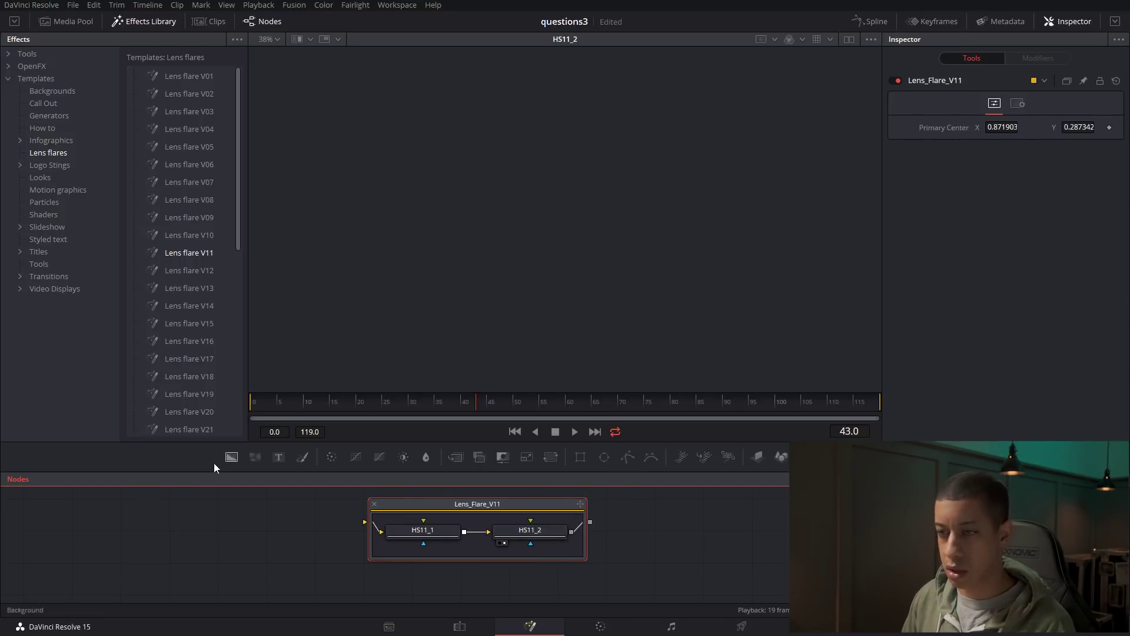
left_click_drag(263, 500, 365, 522)
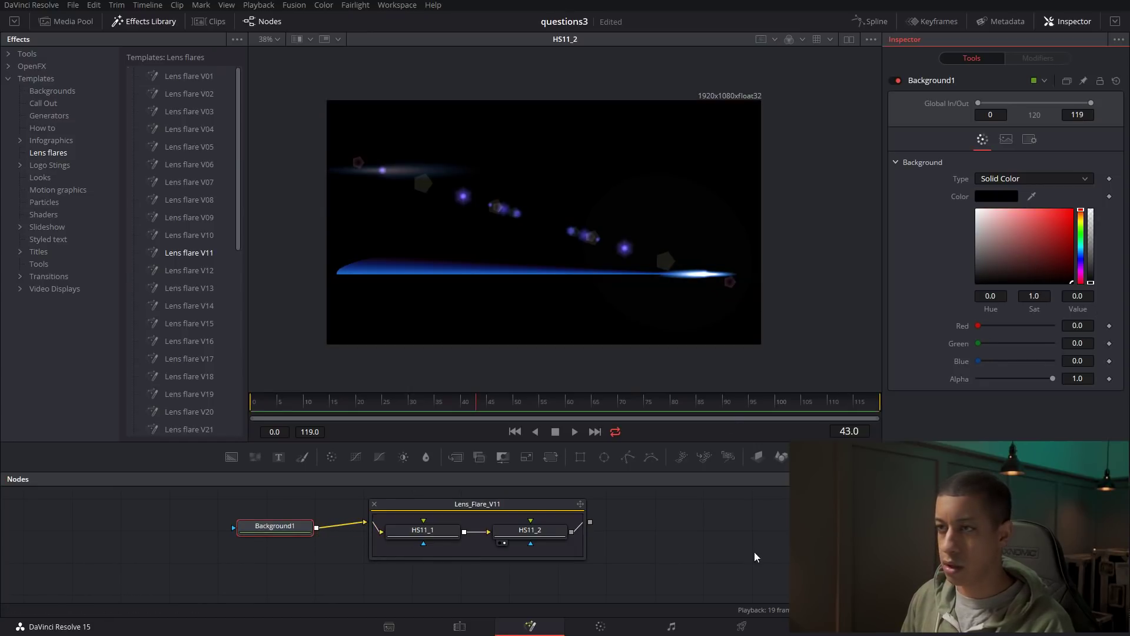
Inspect the group's HS11_2 and HS11_1 nodes and move the flare's primary center past the right edge of the frame.
left_click(487, 543)
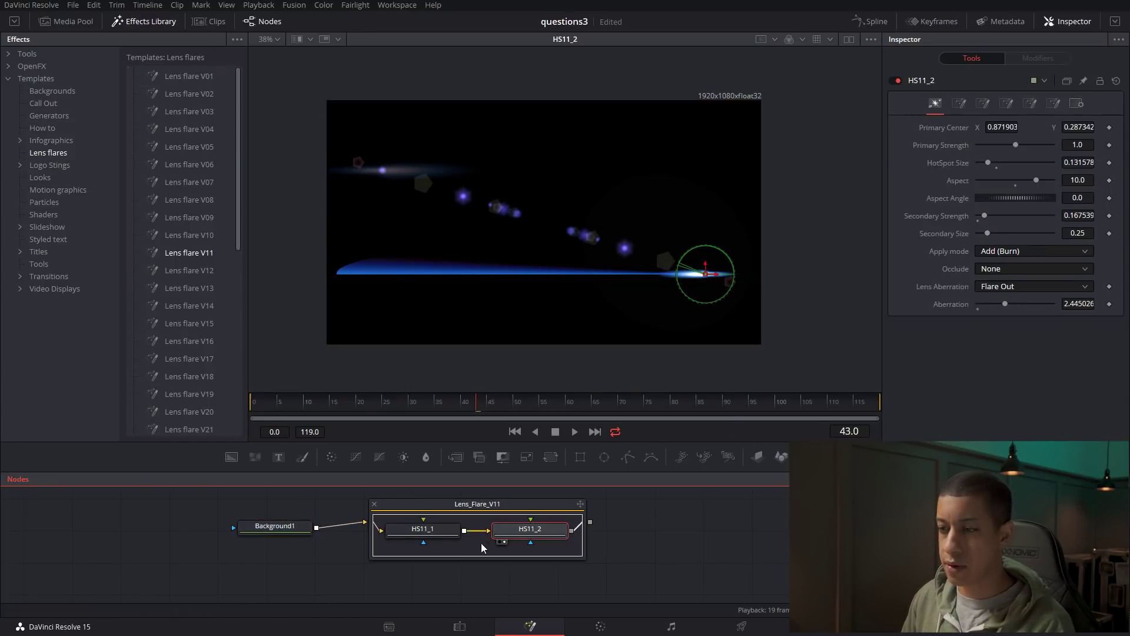
left_click(458, 537)
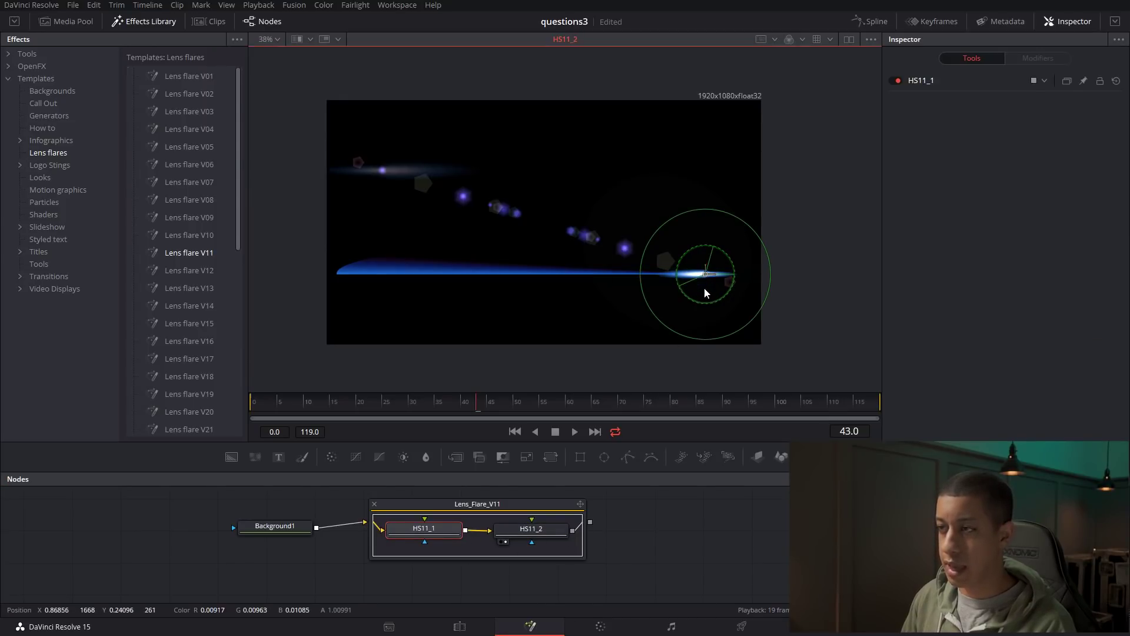
left_click(527, 530)
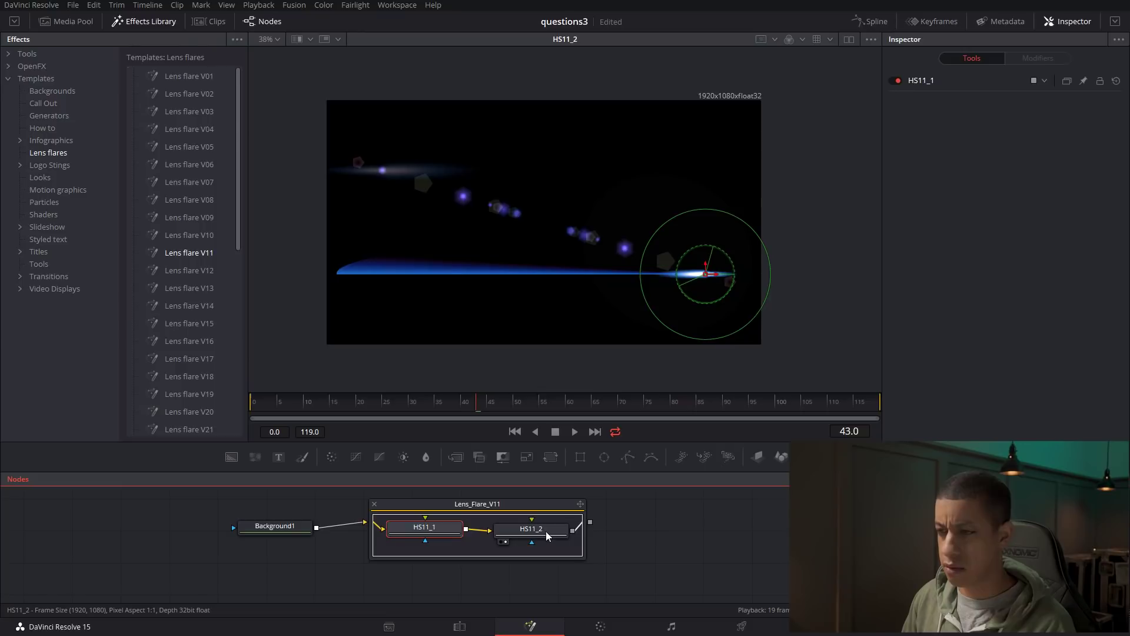
left_click(708, 269)
left_click_drag(709, 269, 825, 298)
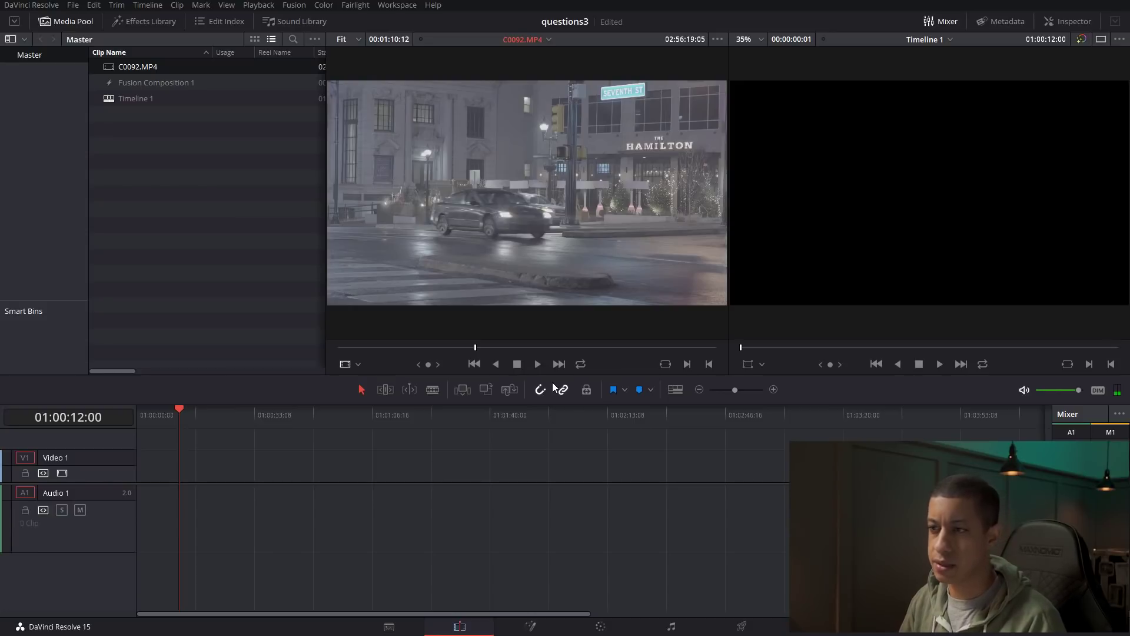
Mark C0092.MP4 from 02:56:19:05 to 02:56:41:16 and place that section at the start of the Video 1 track.
key("i")
left_click(516, 348)
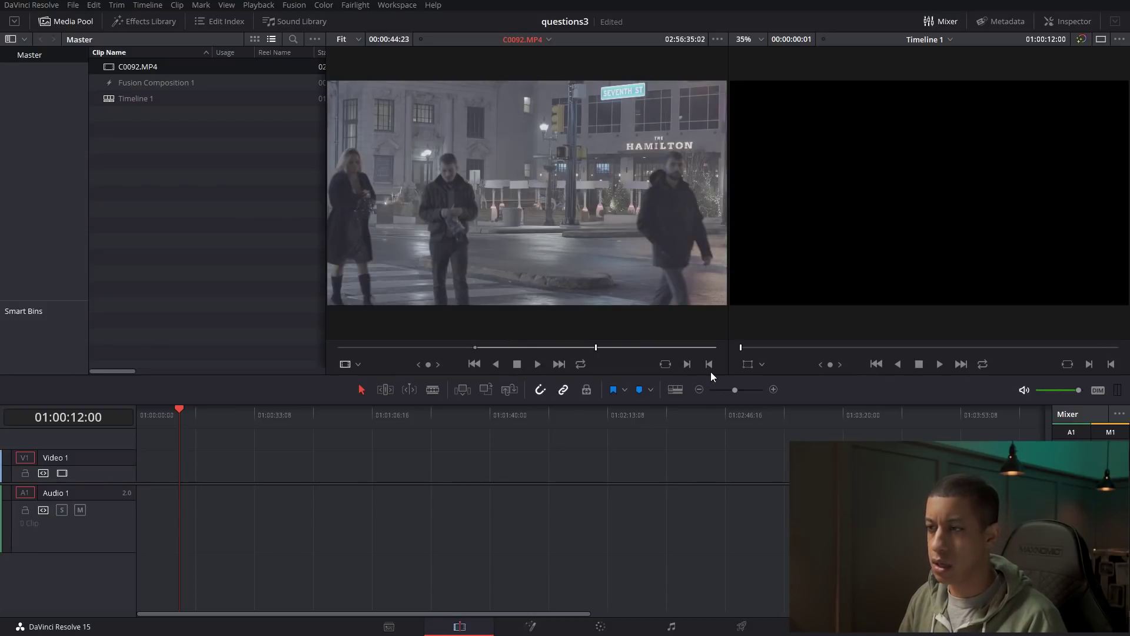
left_click(560, 347)
left_click(695, 362)
left_click_drag(614, 313, 142, 494)
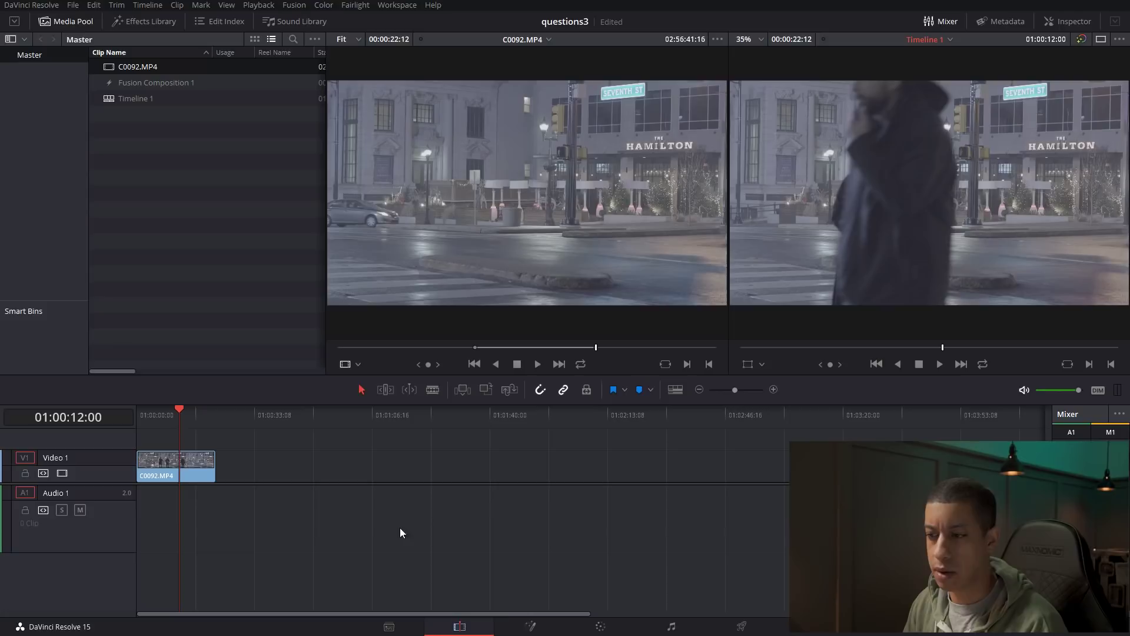
Switch to the Color page, show the node graph with a wider area, and show the OpenFX library.
left_click(600, 627)
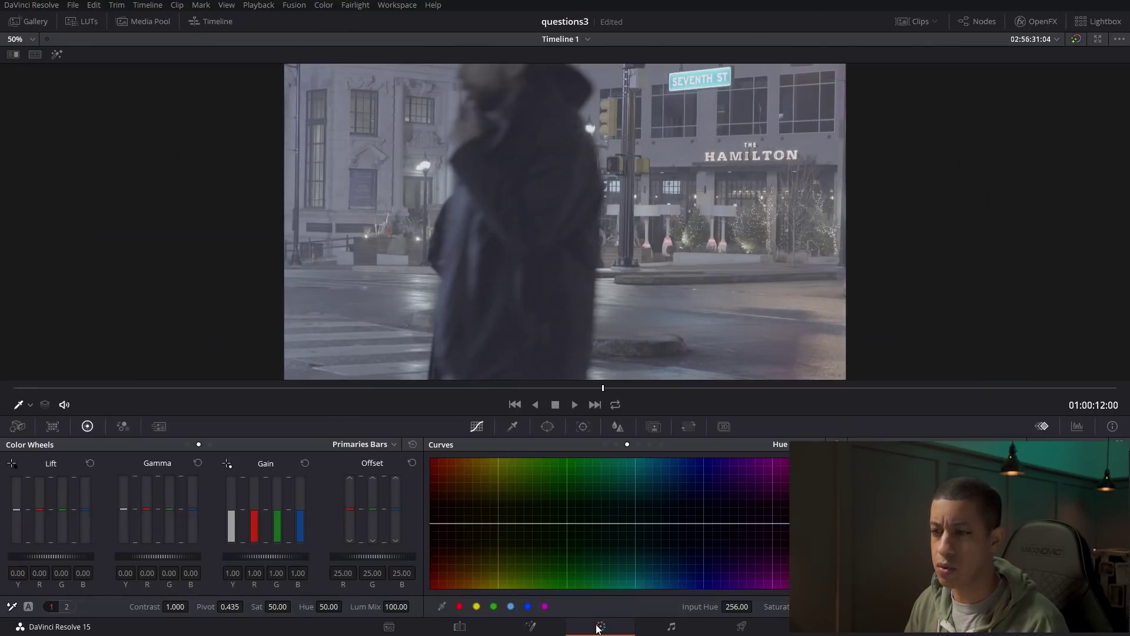
left_click(979, 22)
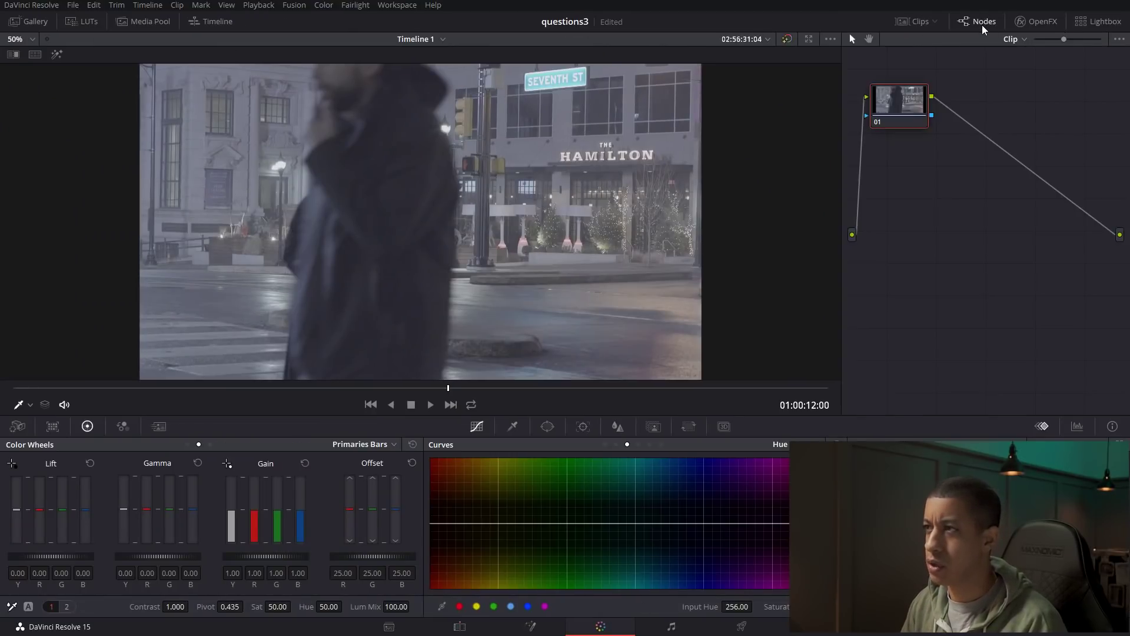
left_click_drag(842, 308, 646, 306)
left_click(1036, 21)
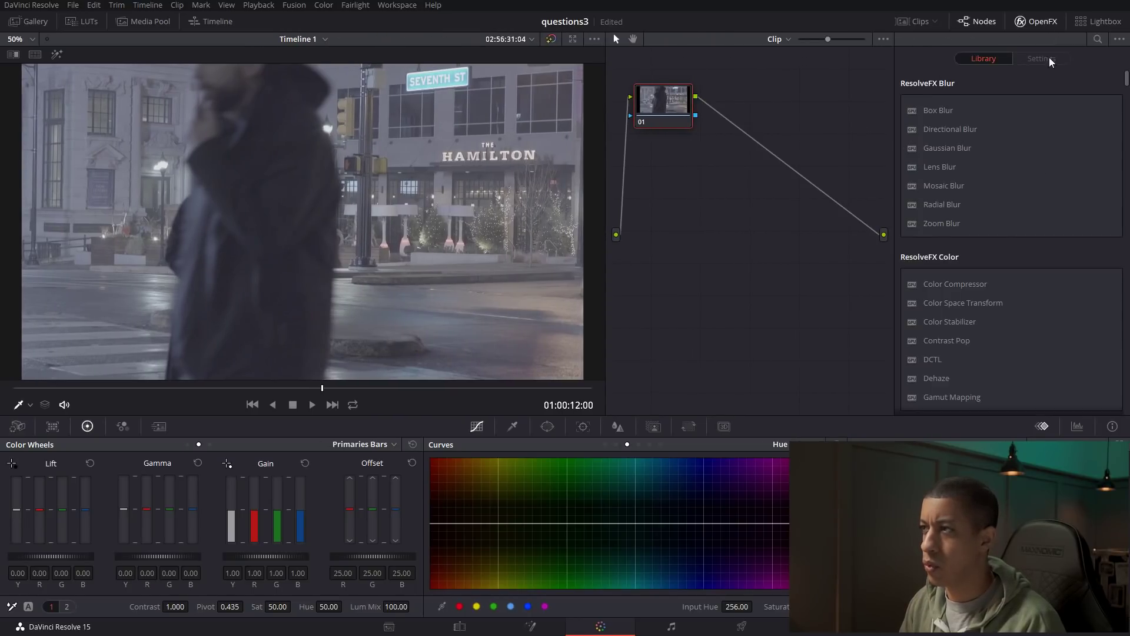
Search the effects library for "tran" and apply Color Space Transform to node 01.
left_click(1098, 40)
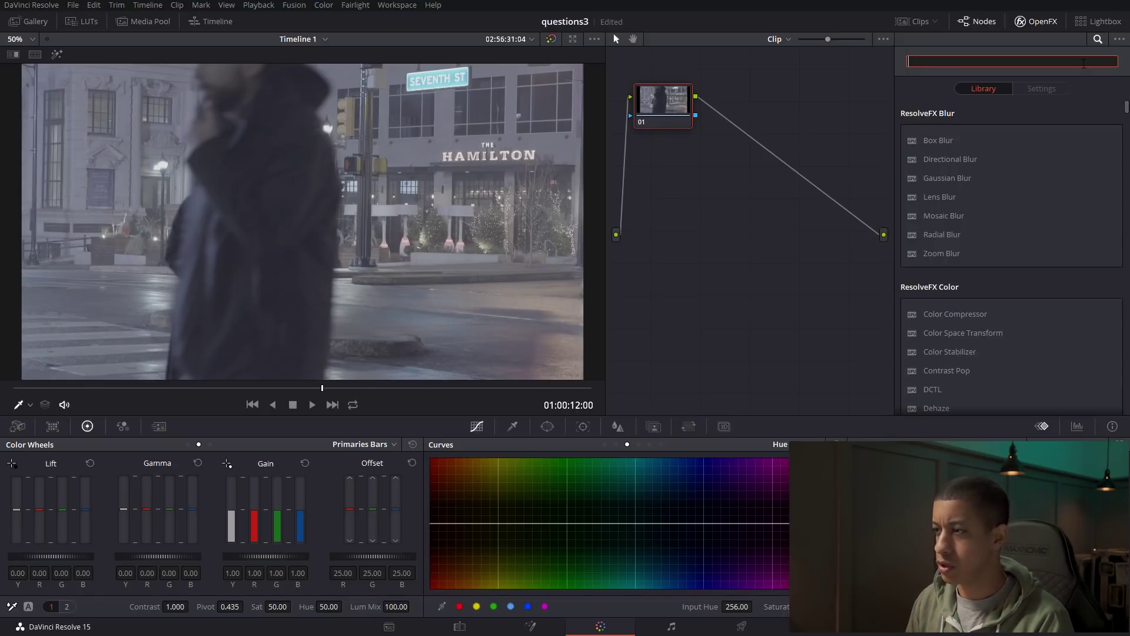
type("tran")
left_click_drag(991, 141, 678, 129)
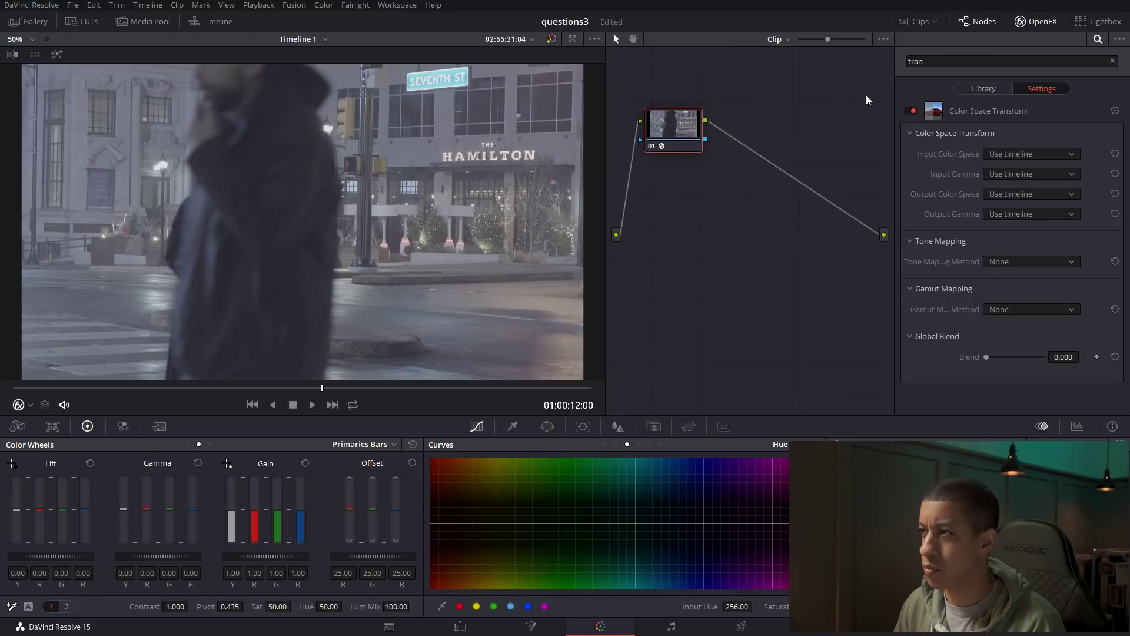
Set the transform's input color space to Sony S-Gamut and input gamma to Sony S-Log3, and check the image at other frames.
left_click(1046, 158)
scroll(1058, 199, "down", 5)
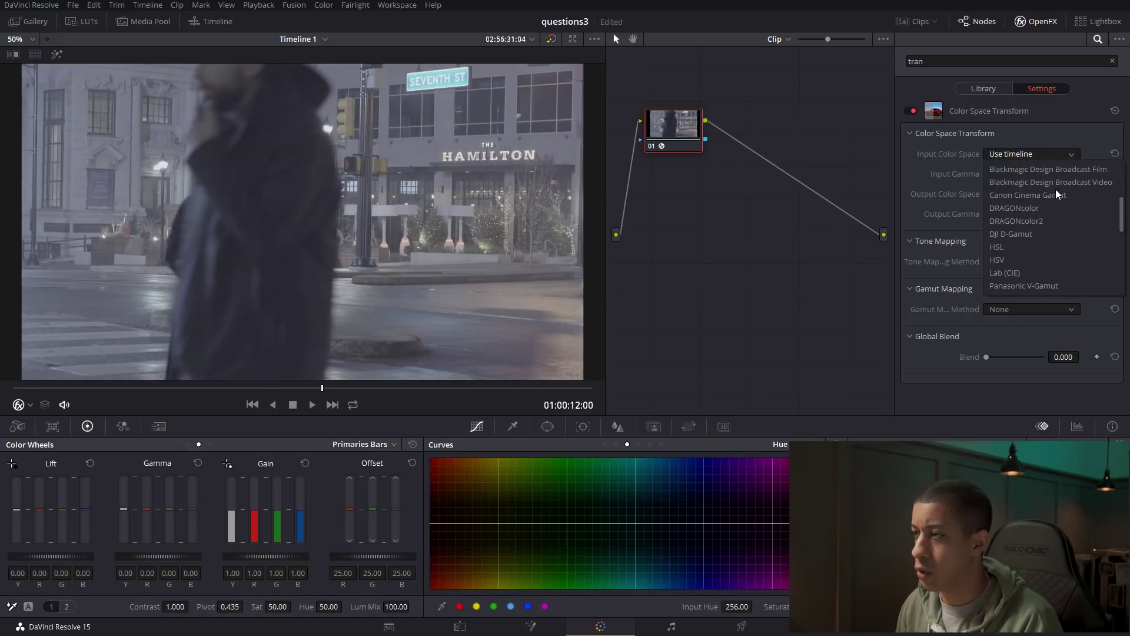
scroll(1060, 203, "down", 2)
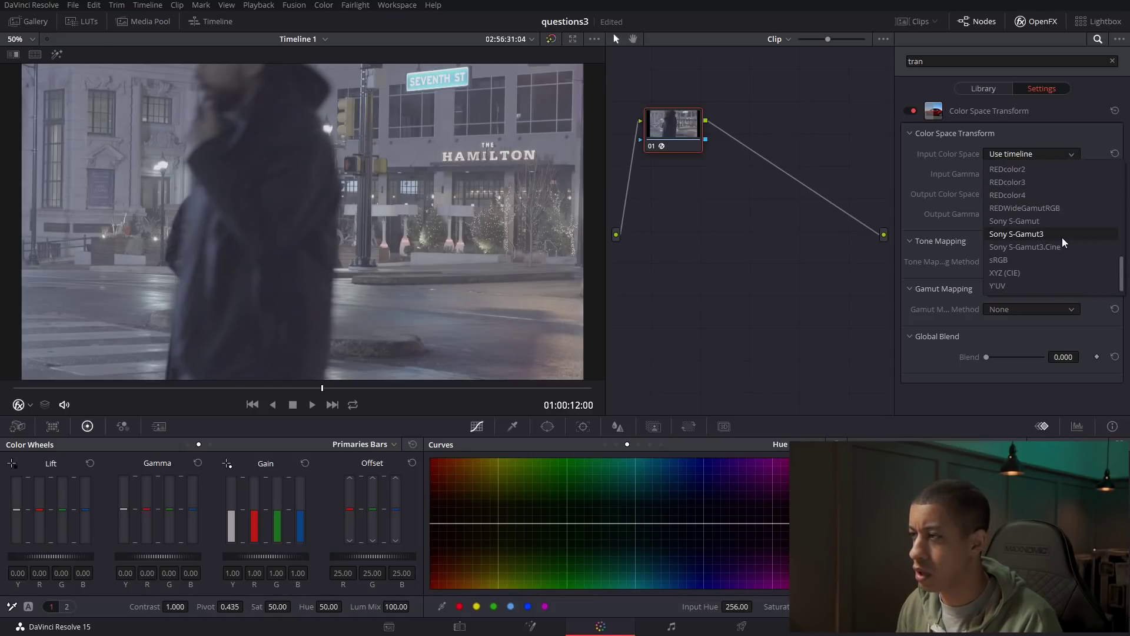
left_click(1063, 221)
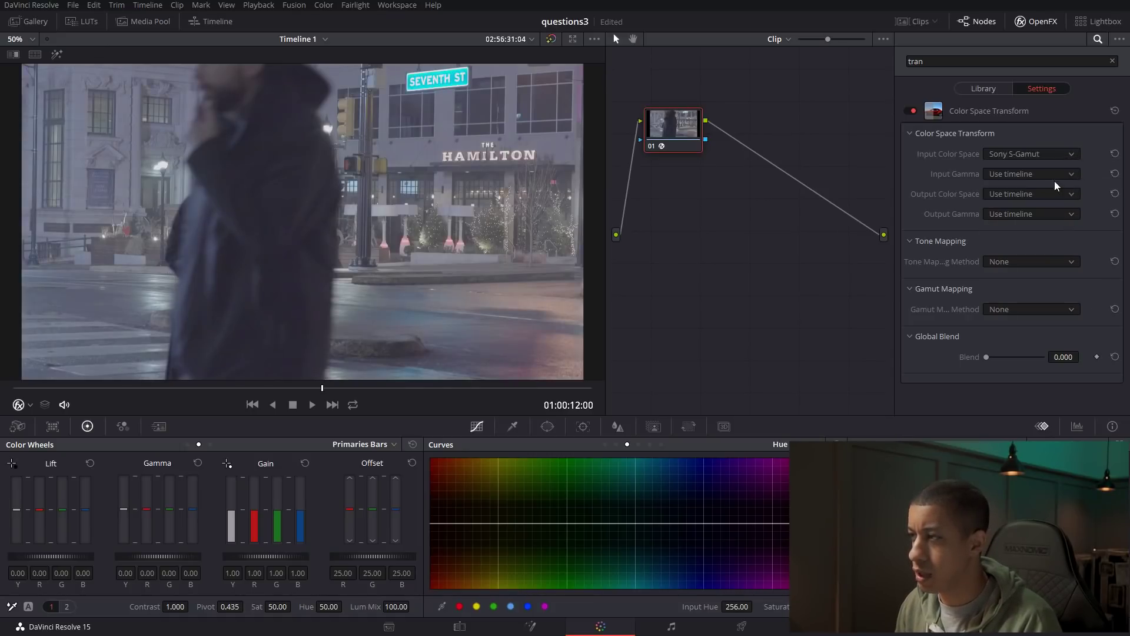
left_click(1060, 176)
scroll(1061, 239, "down", 10)
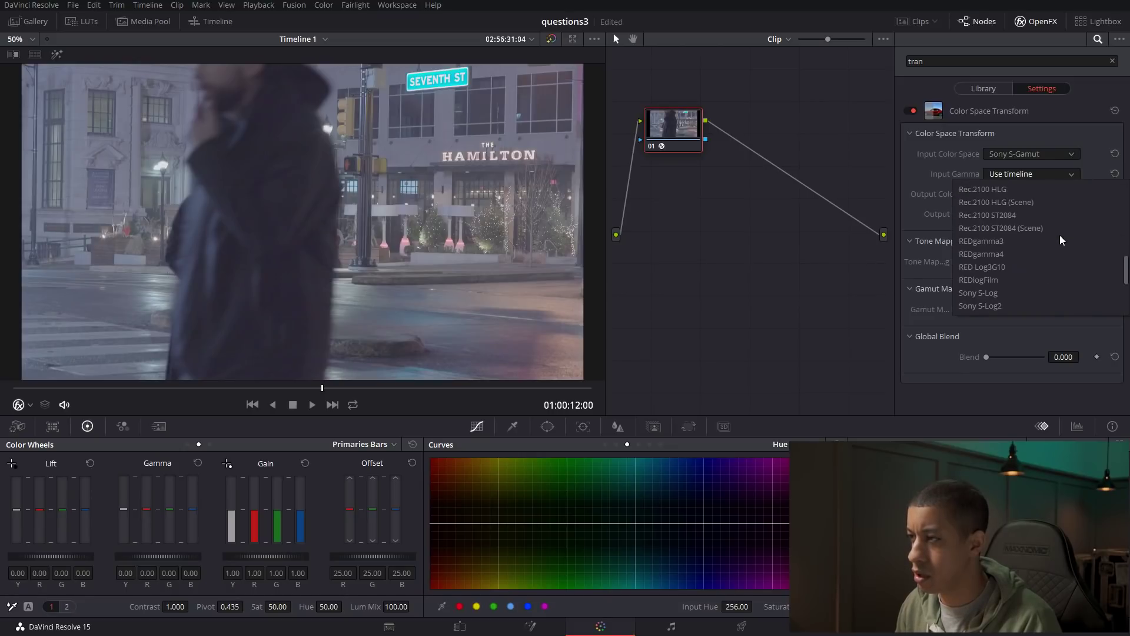
scroll(1054, 241, "up", 3)
left_click(1037, 242)
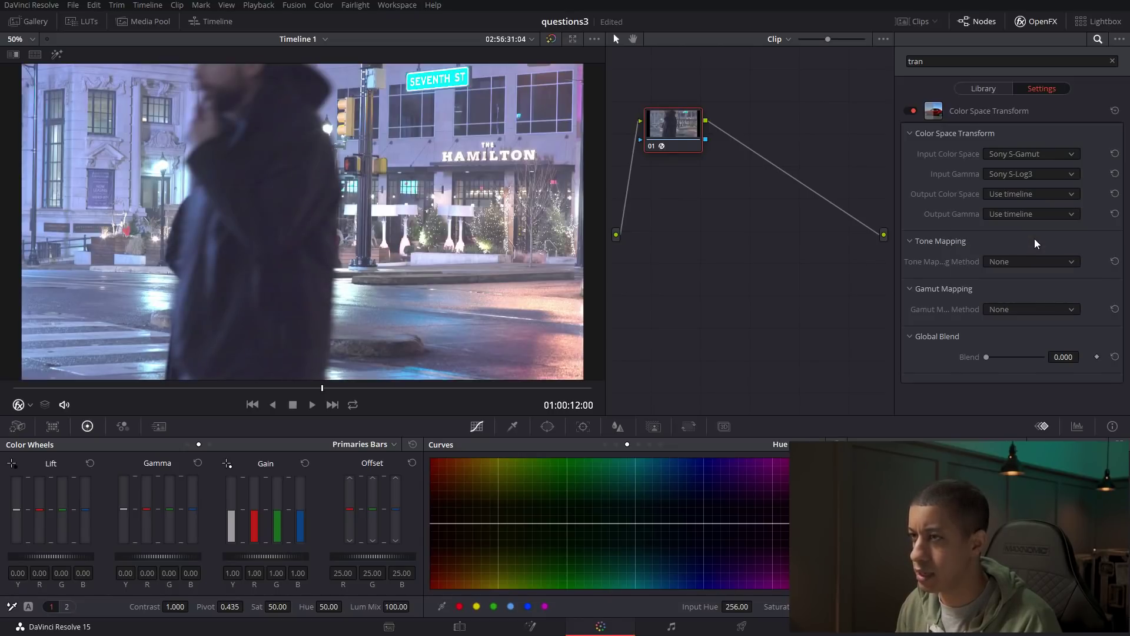
left_click_drag(173, 388, 146, 388)
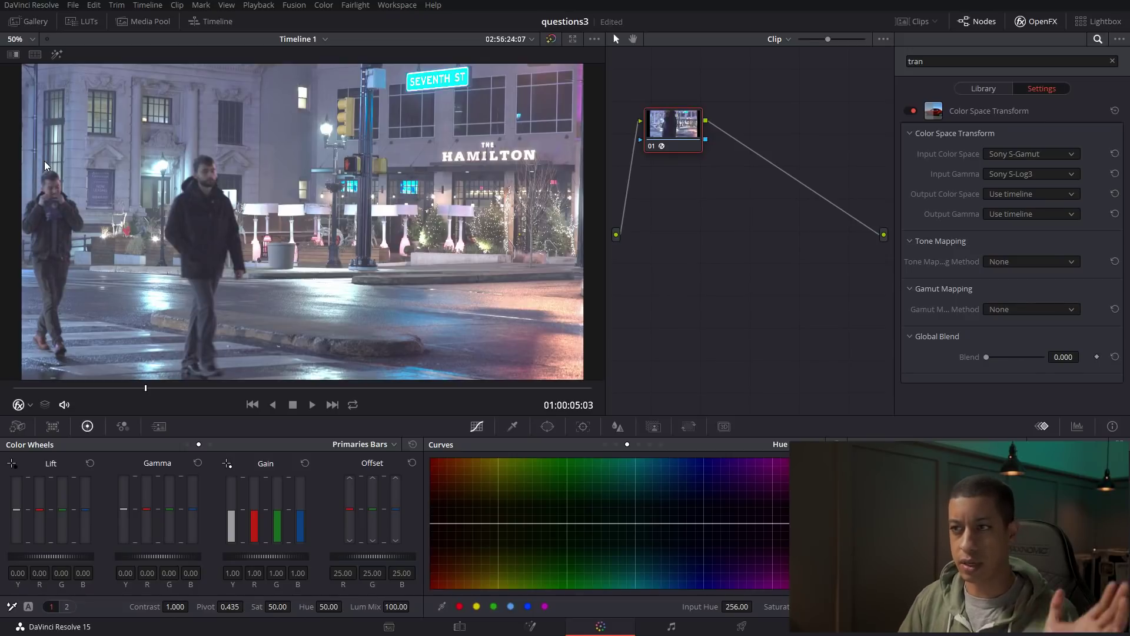
left_click_drag(372, 393, 459, 403)
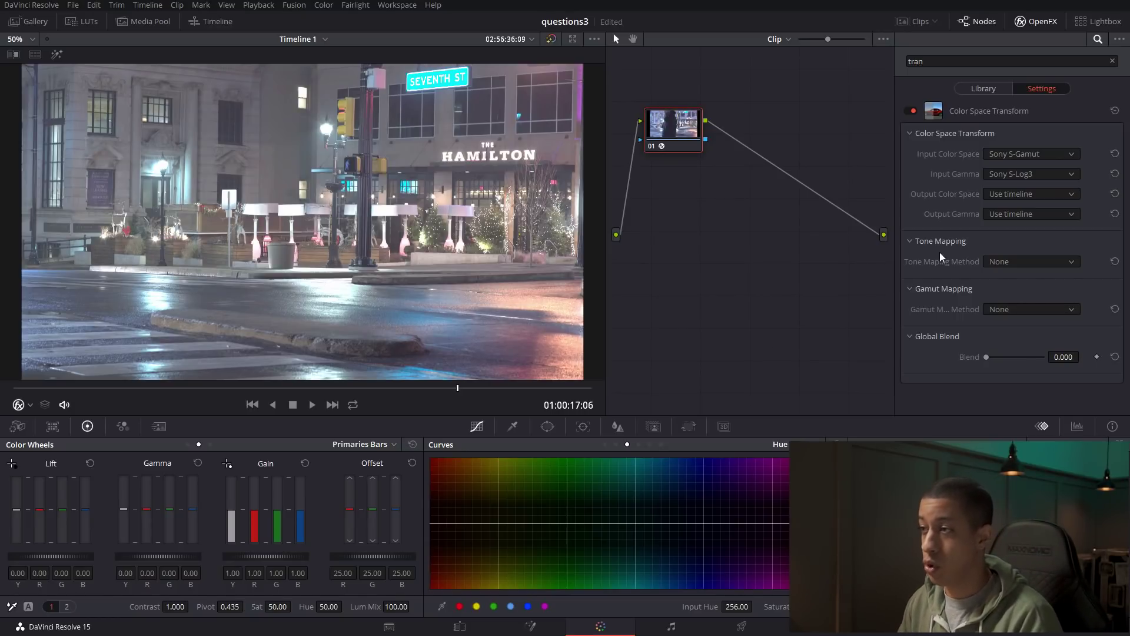
Look through the Color Space Transform's Output Color Space options, keeping Use timeline.
left_click(1040, 193)
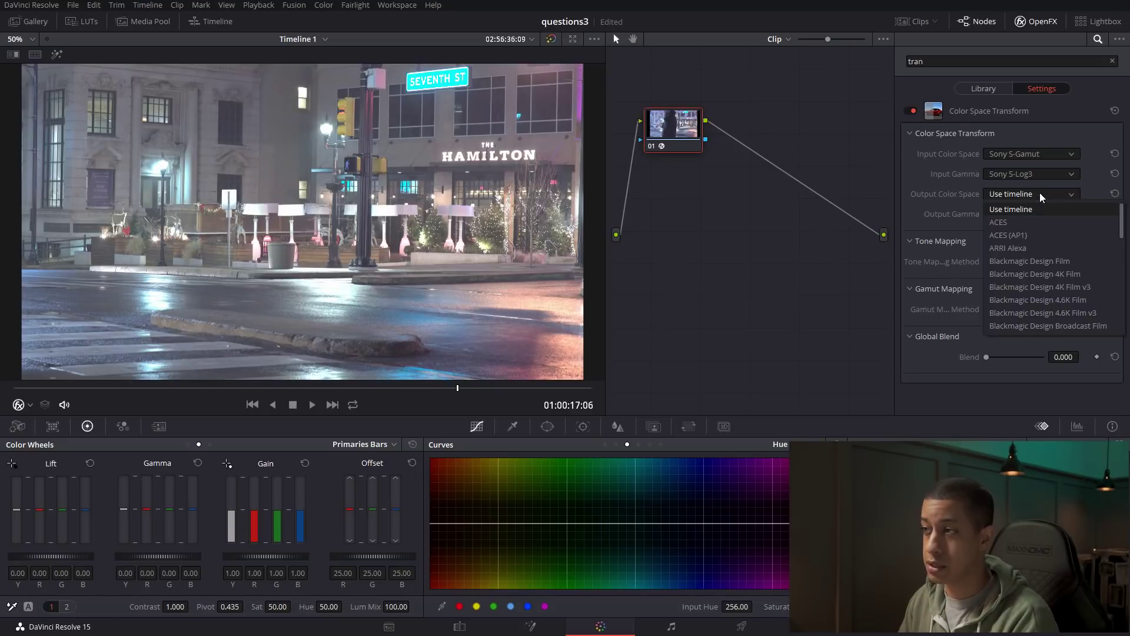
scroll(1047, 209, "down", 5)
scroll(1051, 220, "up", 3)
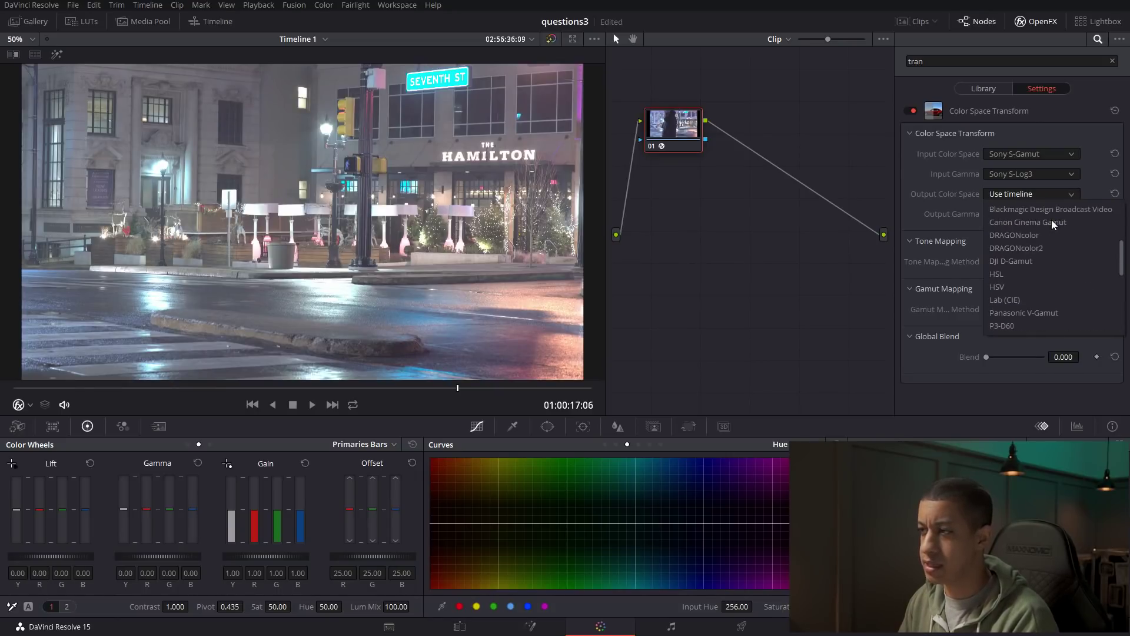
scroll(1051, 220, "down", 1)
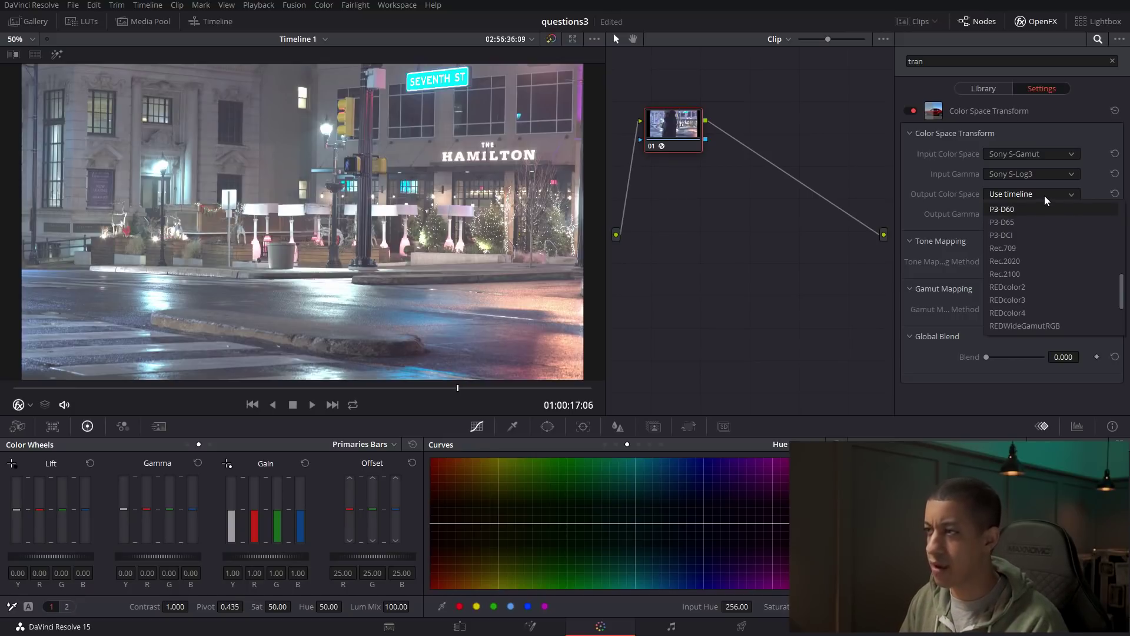
left_click(1044, 196)
Check the timeline color space in the project's Color Management settings and leave them without saving.
left_click(1108, 623)
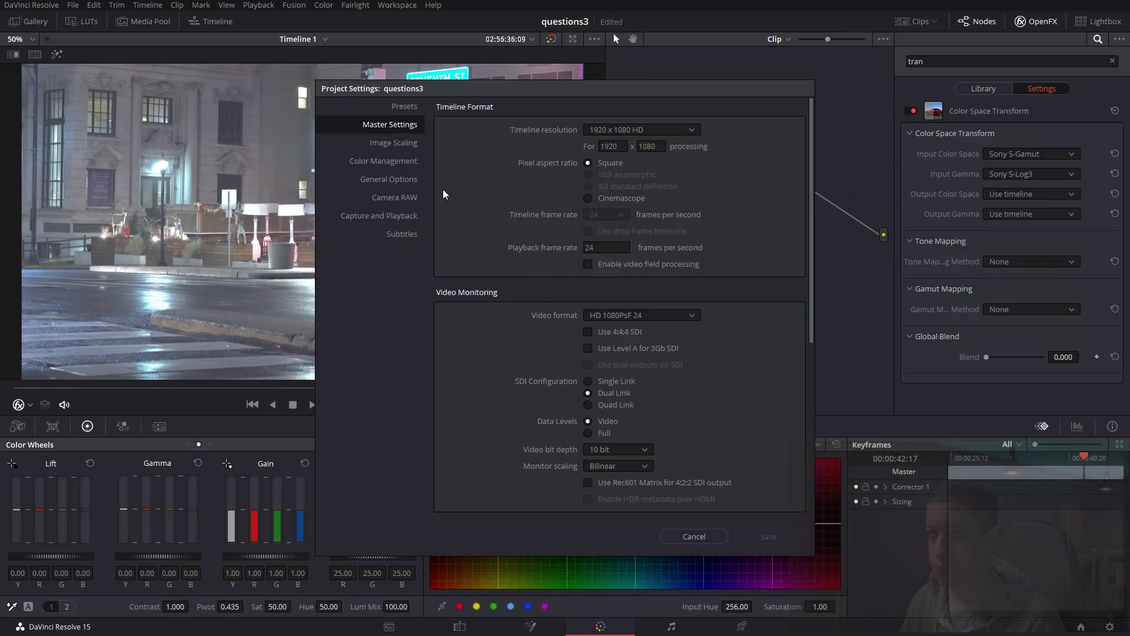
left_click(389, 162)
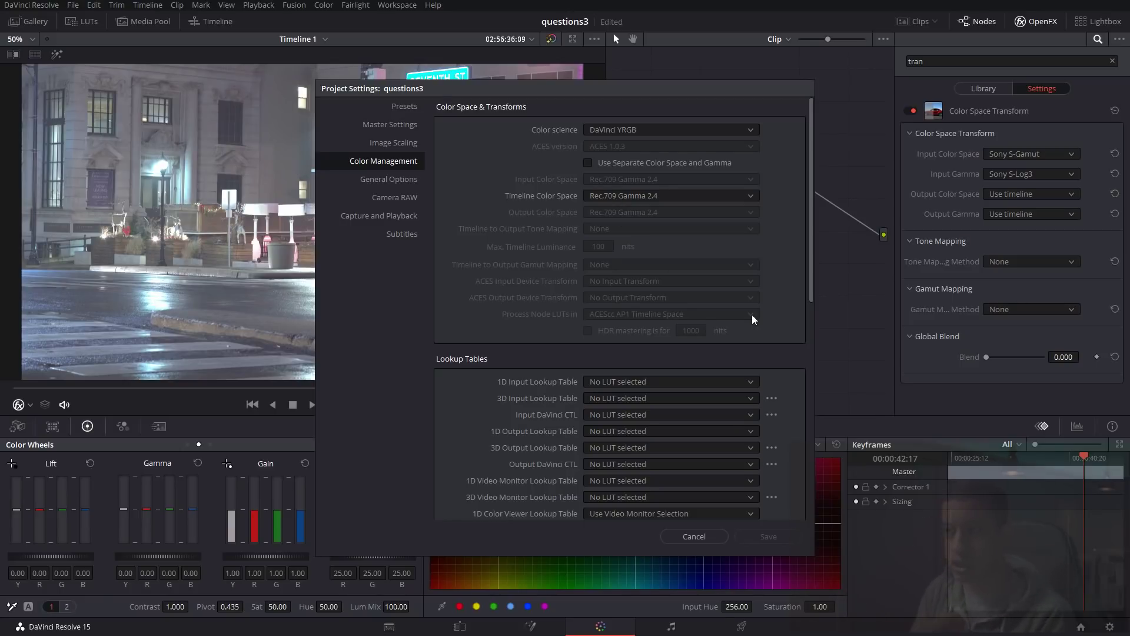
left_click(701, 536)
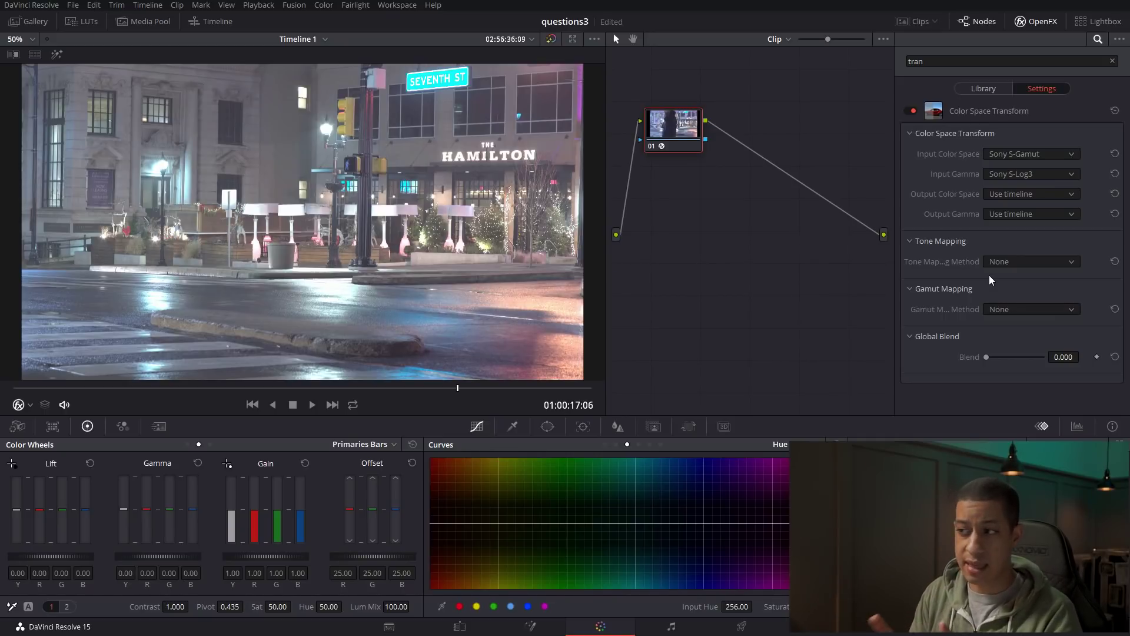